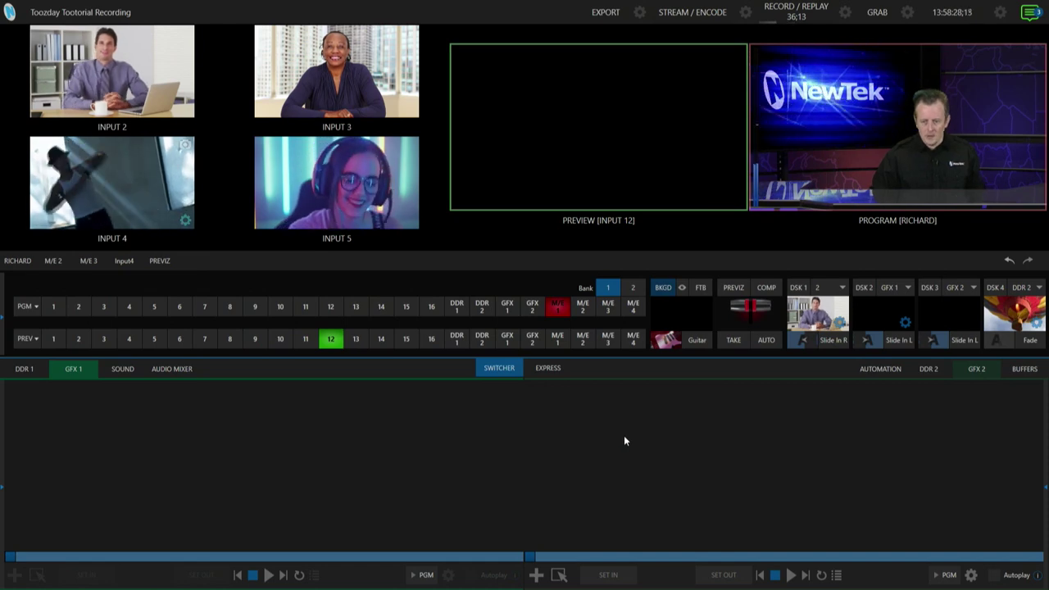
- Add the Electra Blue 003 lower-third title from the Electra Blue title set to the GFX 2 player
mouse_move(520, 579)
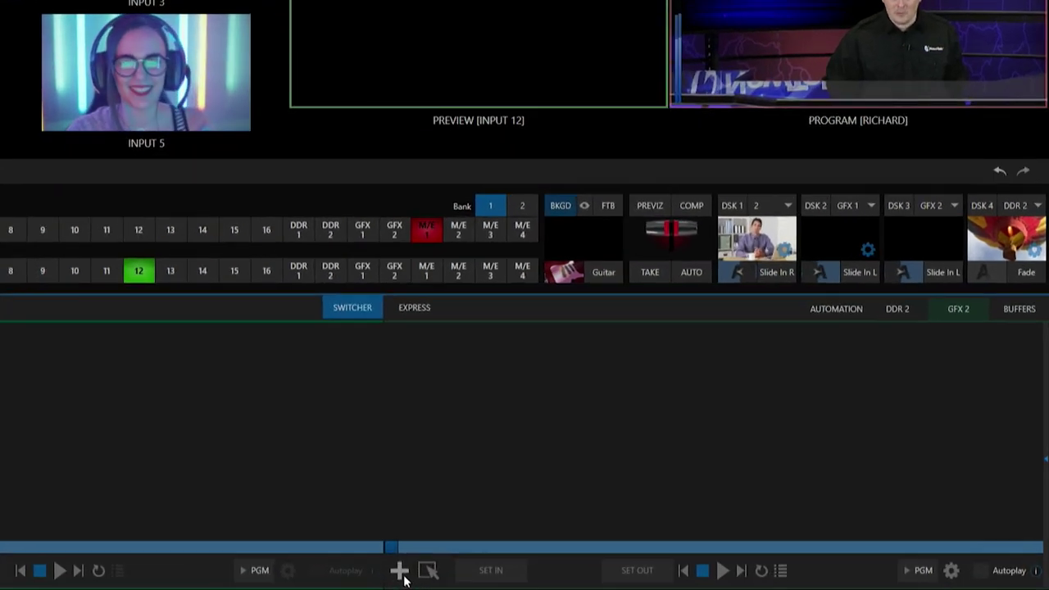
left_click(536, 575)
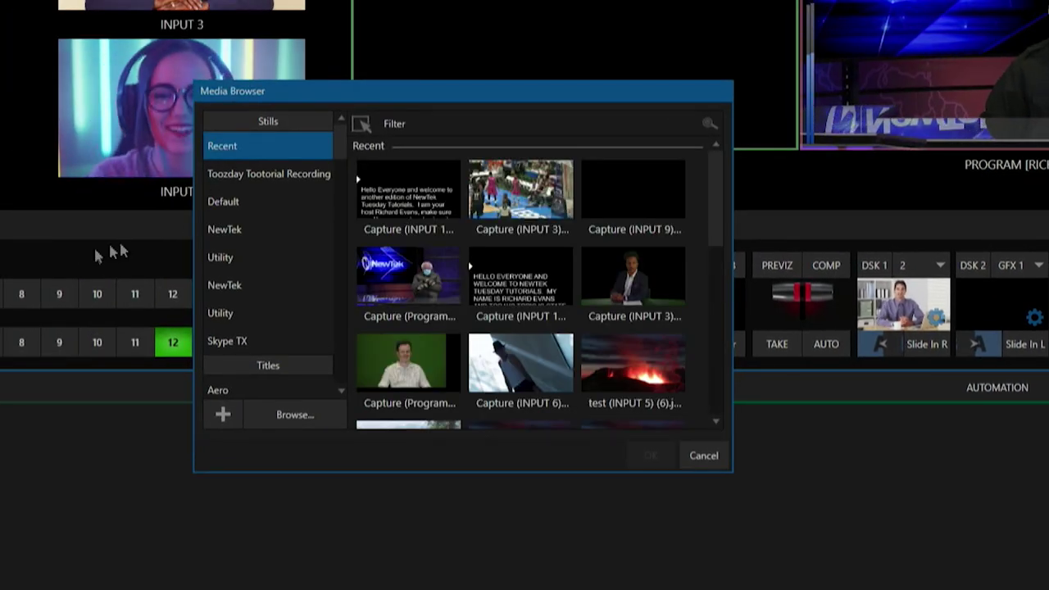
left_click(218, 202)
left_click(237, 233)
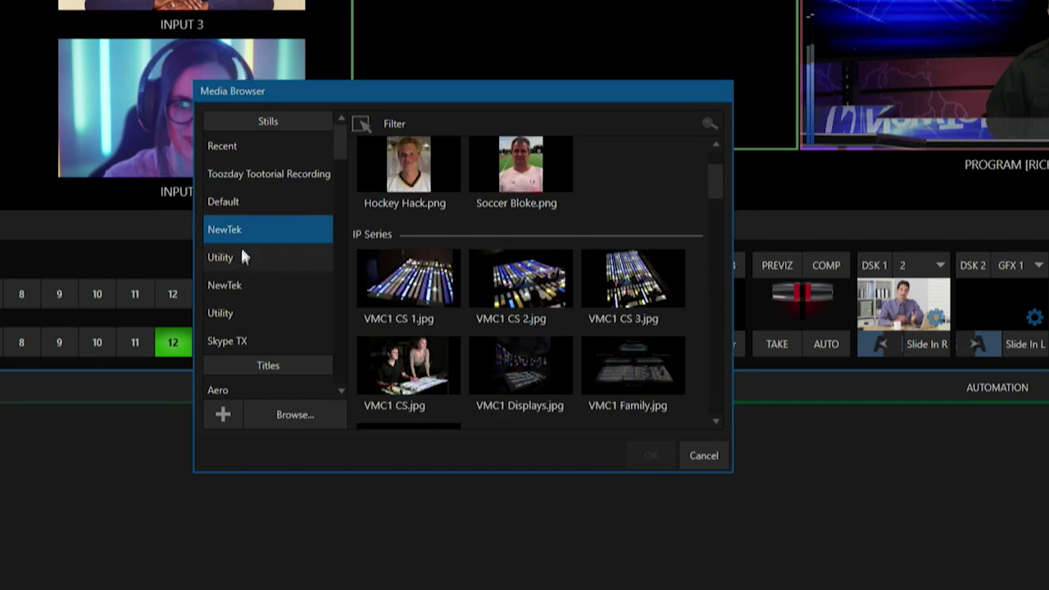
left_click(240, 255)
scroll(267, 293, "down", 3)
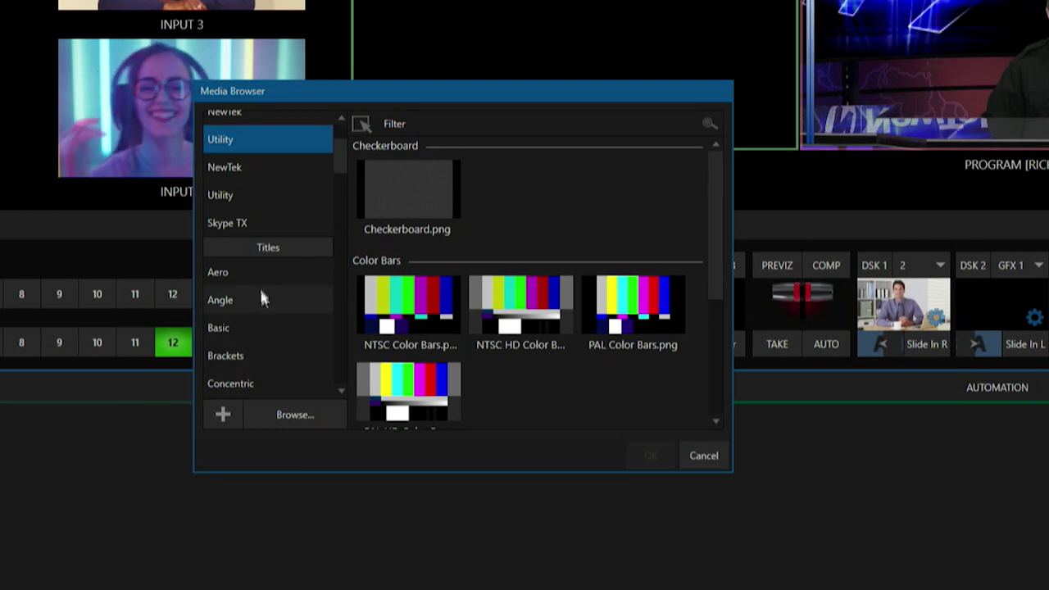
scroll(276, 361, "down", 1)
left_click(276, 361)
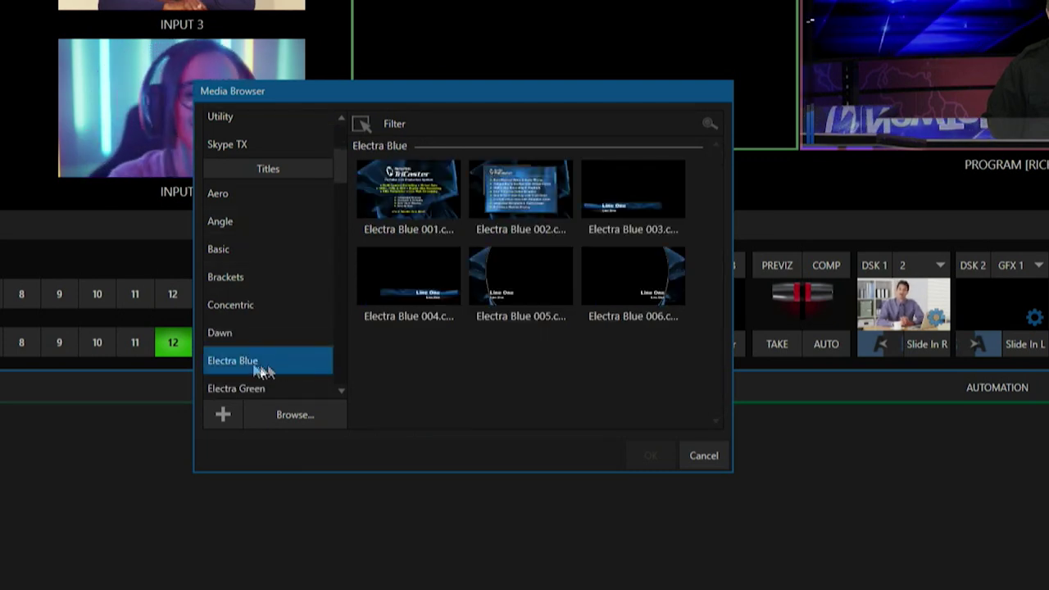
left_click(640, 215)
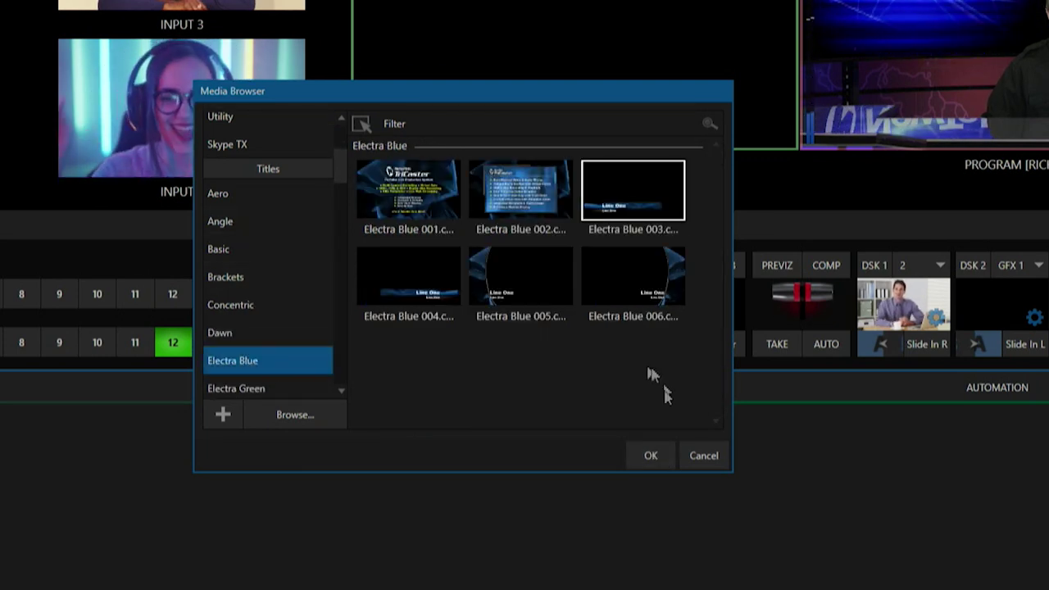
left_click(651, 456)
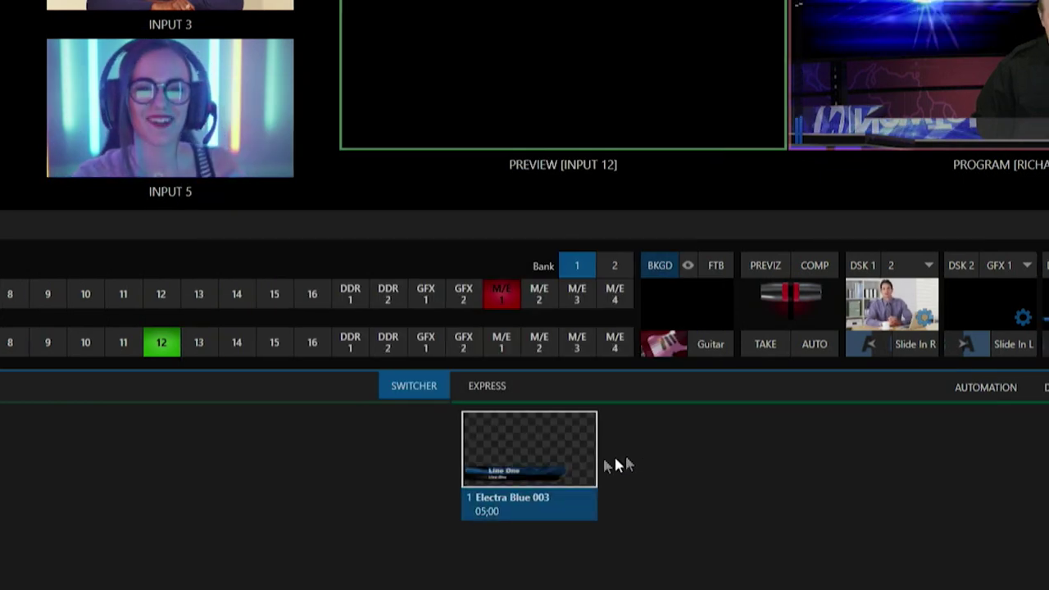
- Slide the GFX 2 title onto the program output through DSK 3 and take it off again
left_click(892, 273)
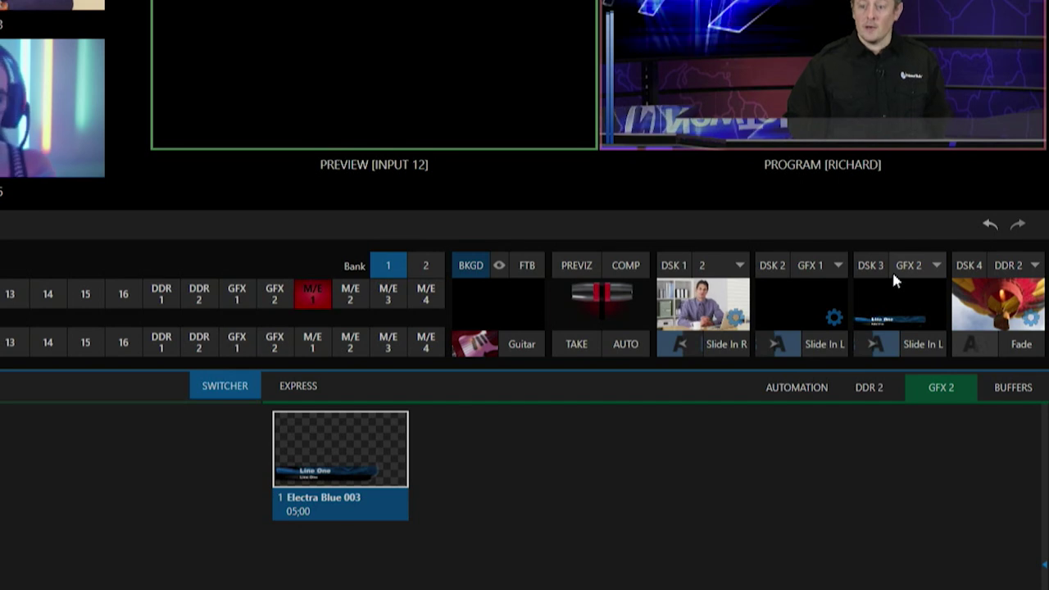
left_click(921, 345)
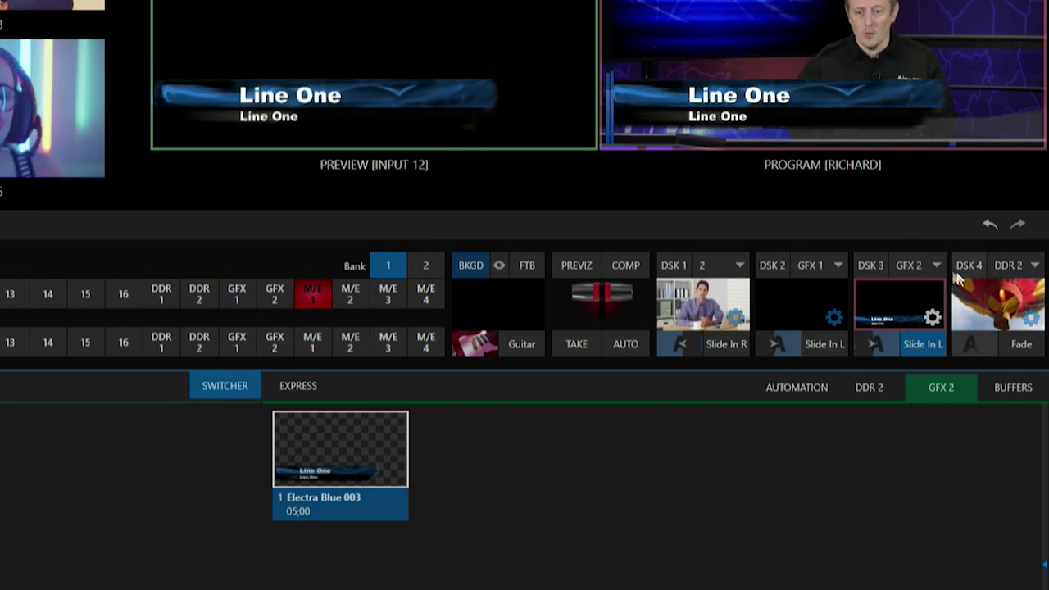
mouse_move(296, 476)
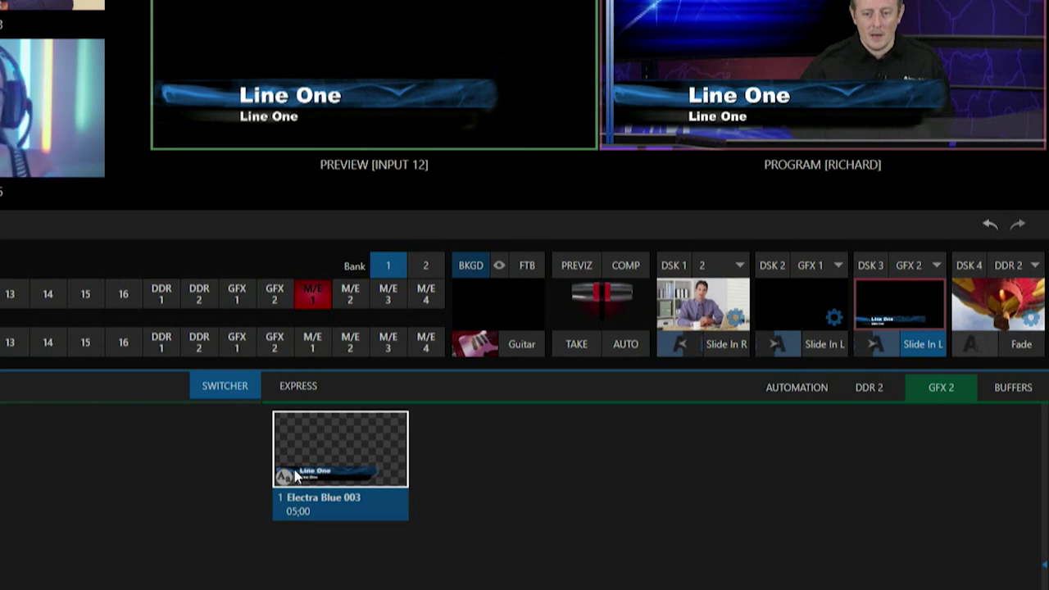
left_click(955, 337)
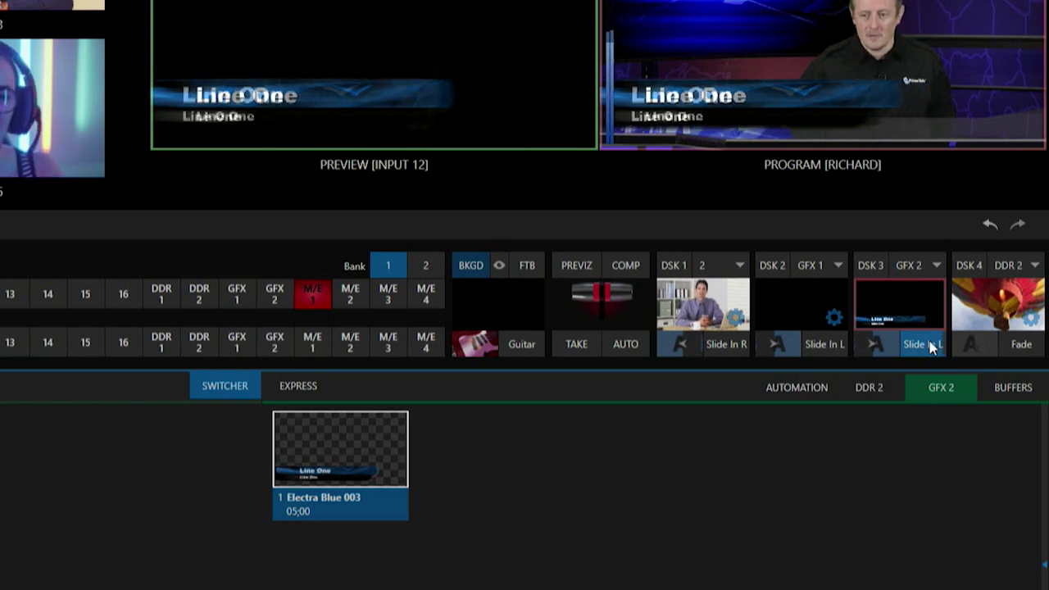
- Change the title's two lines to "Team NewTek" and "All Stars", and check it on program through DSK 3
left_click(284, 481)
left_click(243, 377)
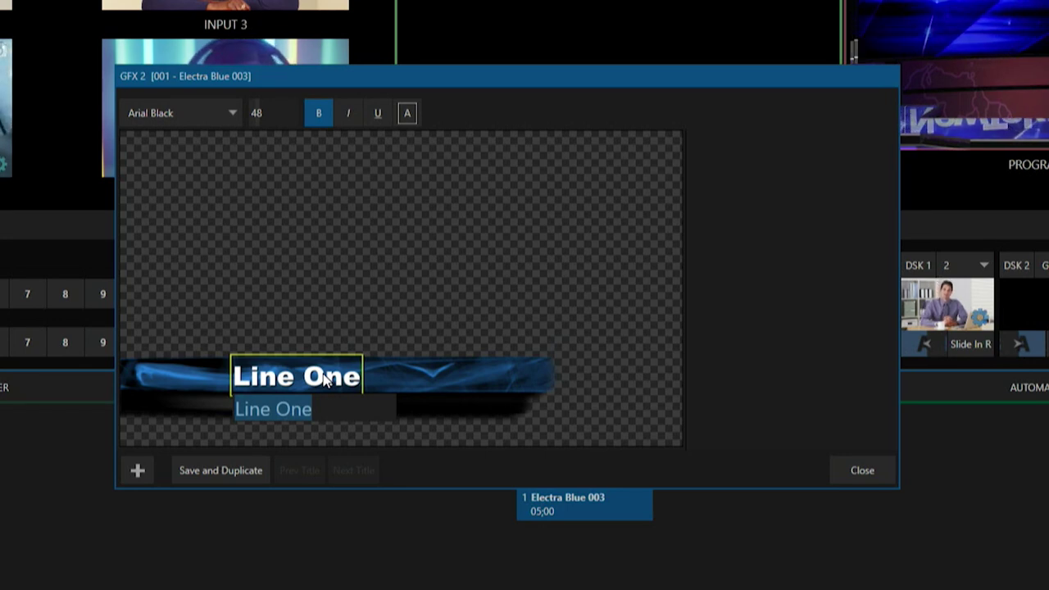
type("Team NewTek")
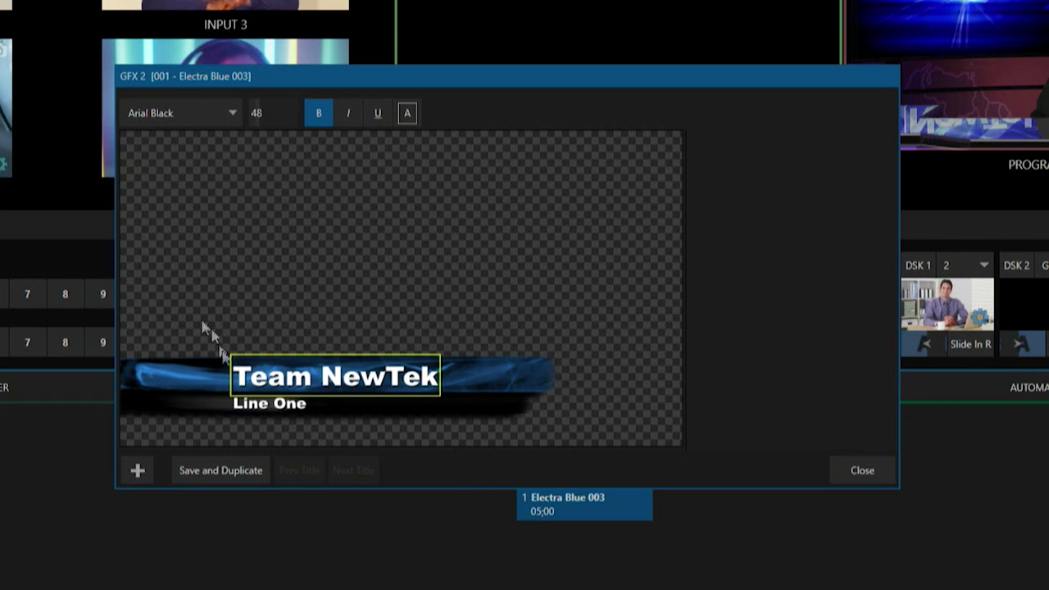
left_click(274, 408)
left_click(275, 409)
type("All")
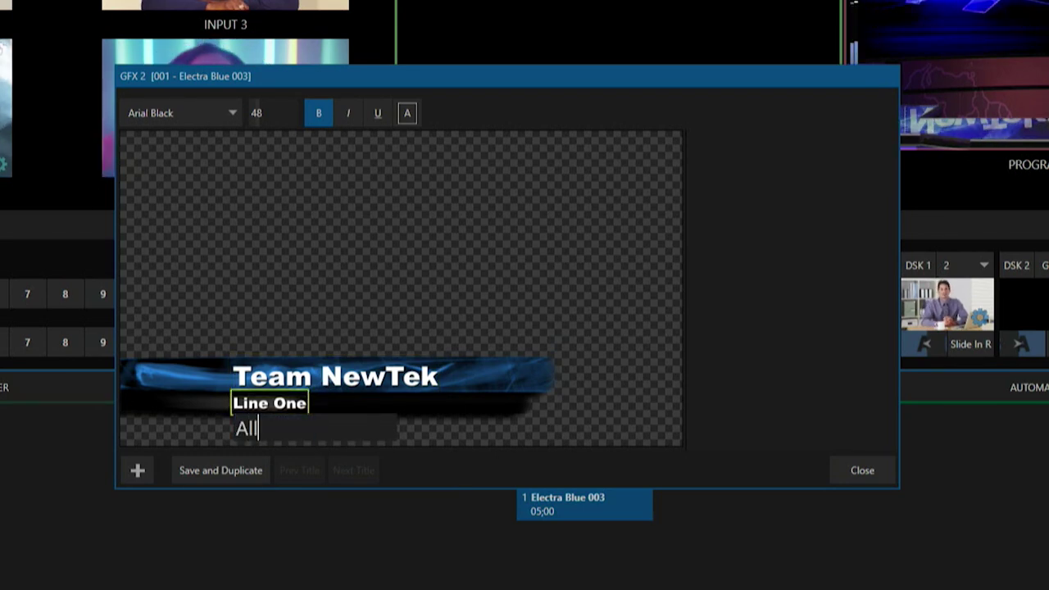
type(" Stars")
key("Return")
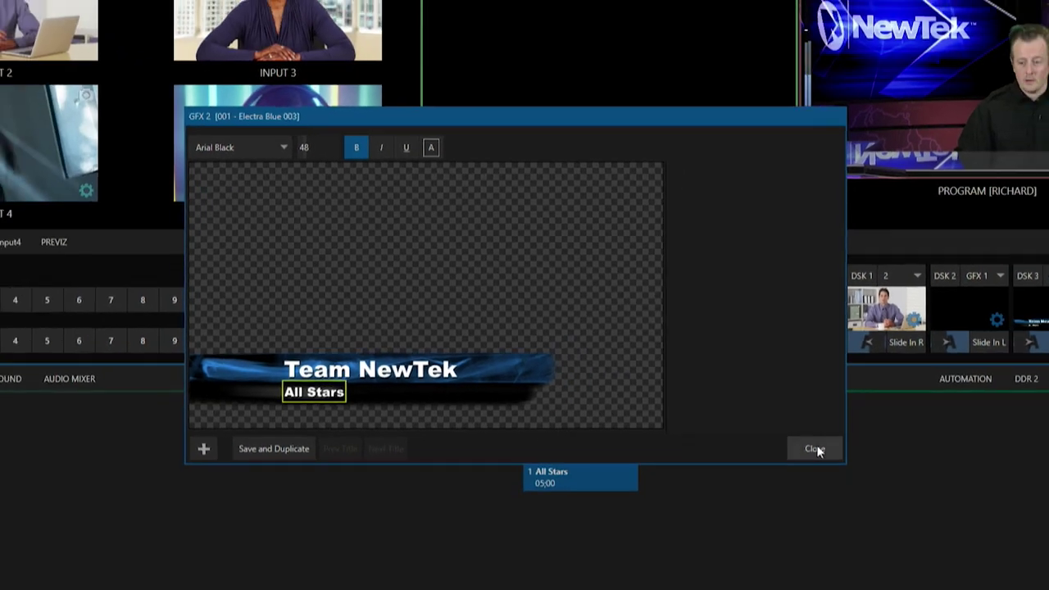
left_click(862, 470)
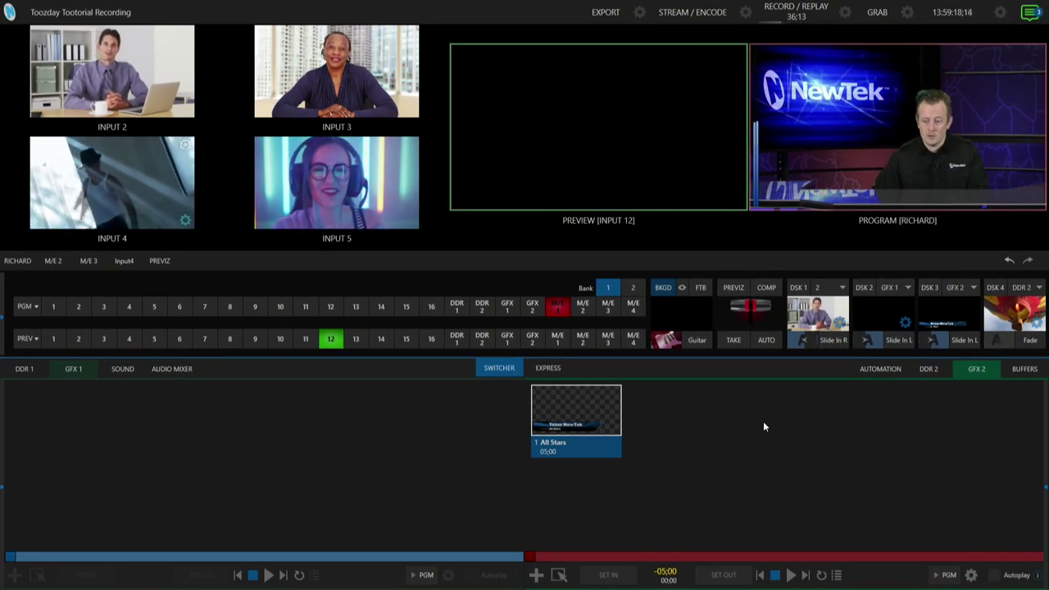
left_click(962, 339)
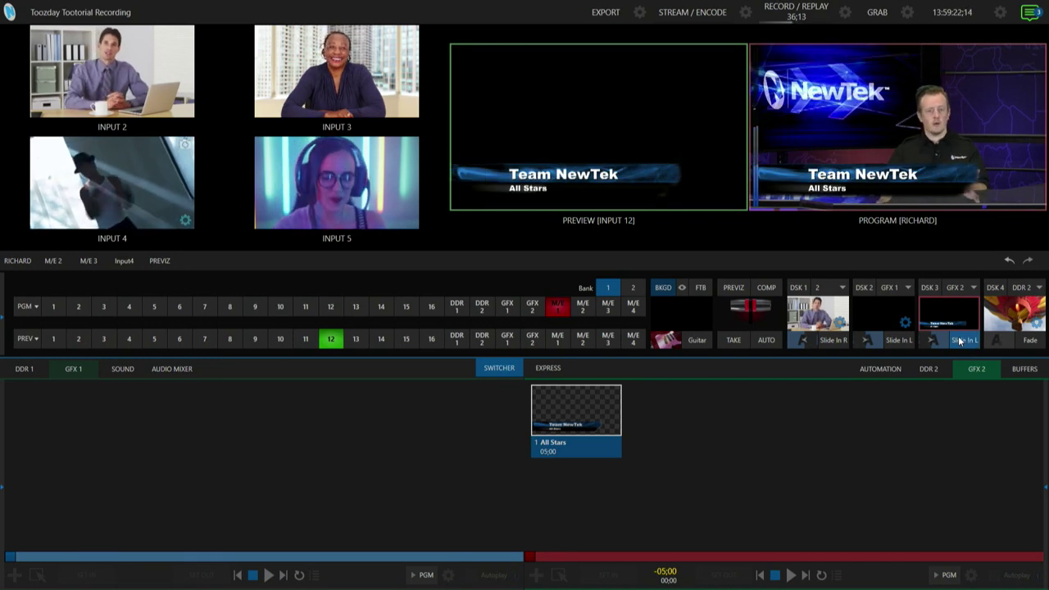
left_click(961, 341)
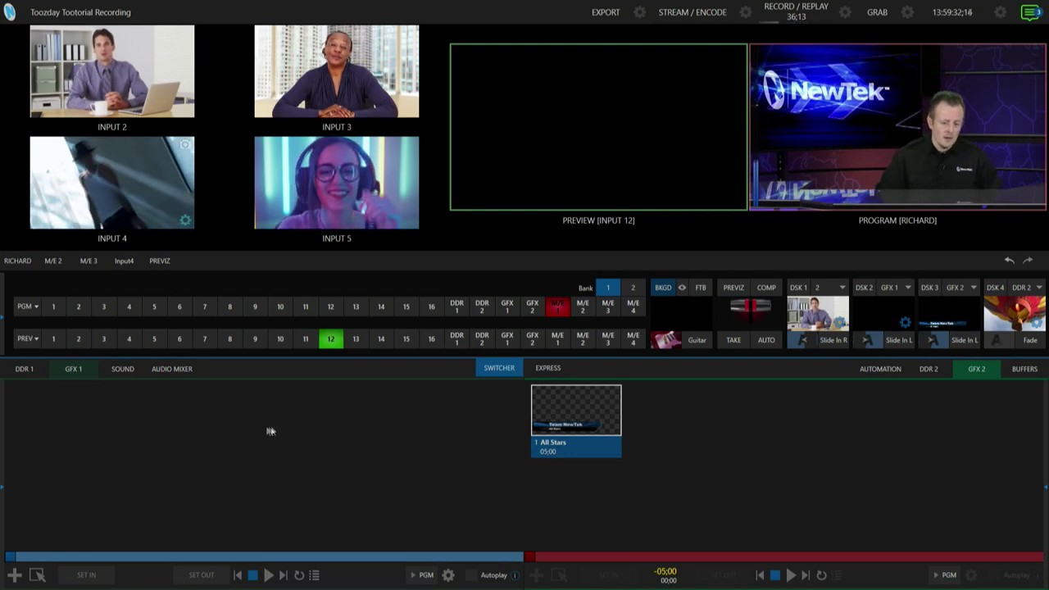
- Add the Baseball Legend head shot from the NewTek stills to the GFX 1 player
double_click(181, 442)
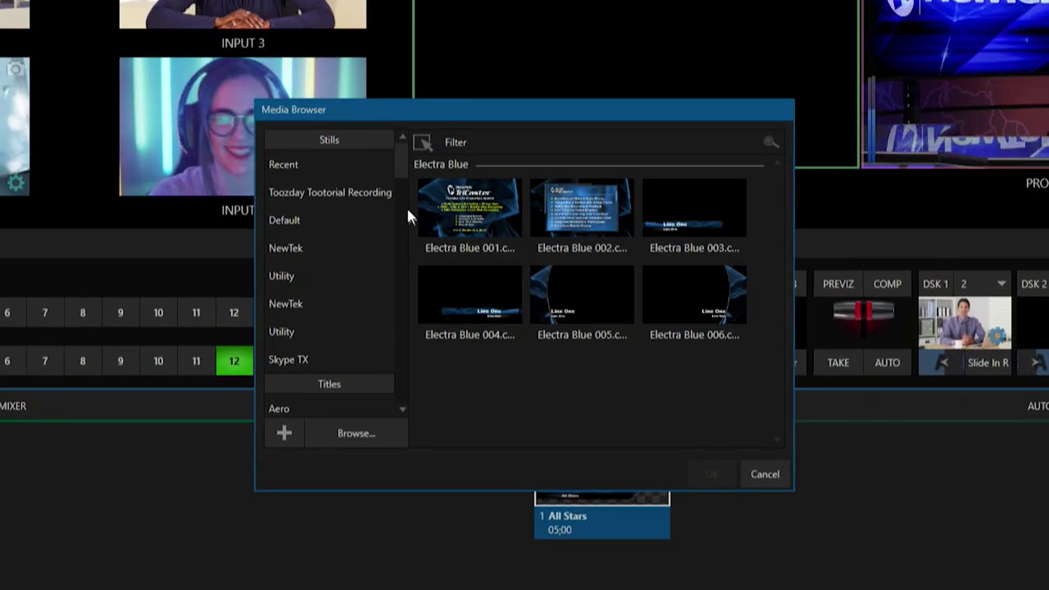
left_click(313, 275)
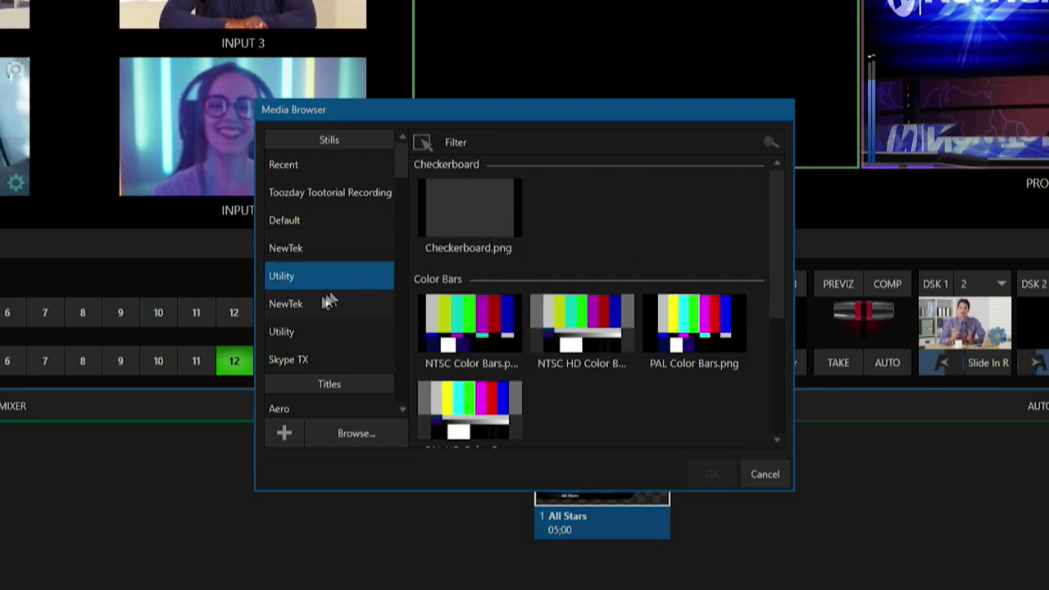
left_click(326, 307)
left_click(488, 234)
left_click(717, 474)
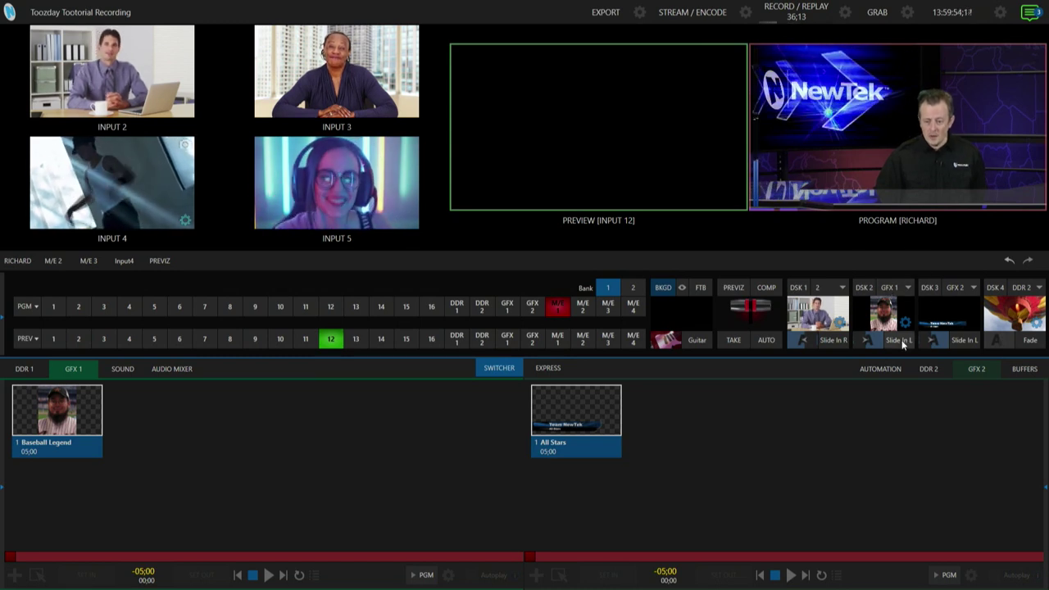
- Delegate only DSK 2 and DSK 3 to the transition, and bring both overlays on and off program together
left_click(864, 288)
left_click(935, 289)
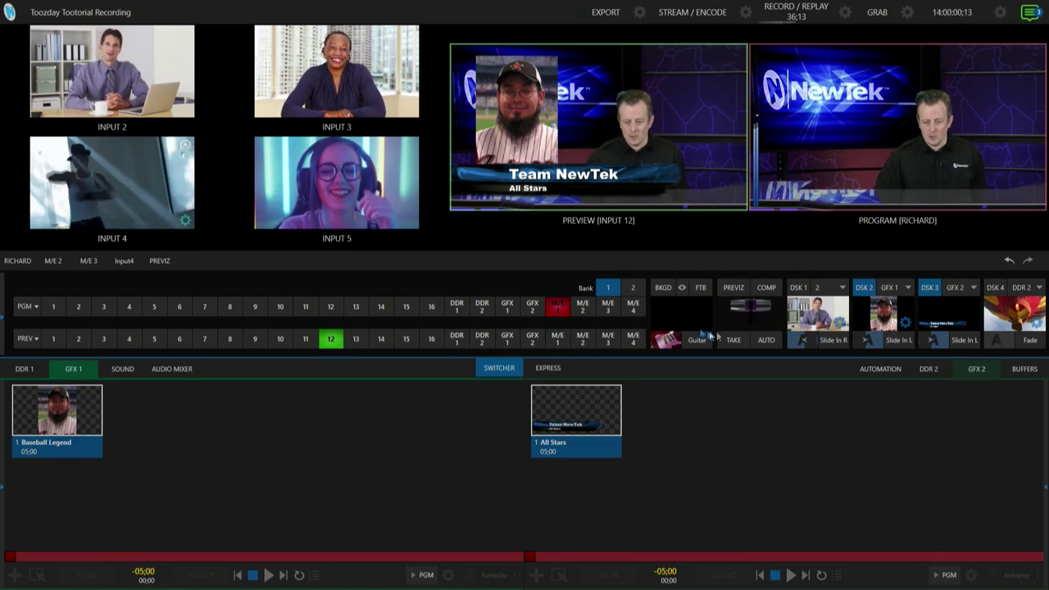
left_click(762, 340)
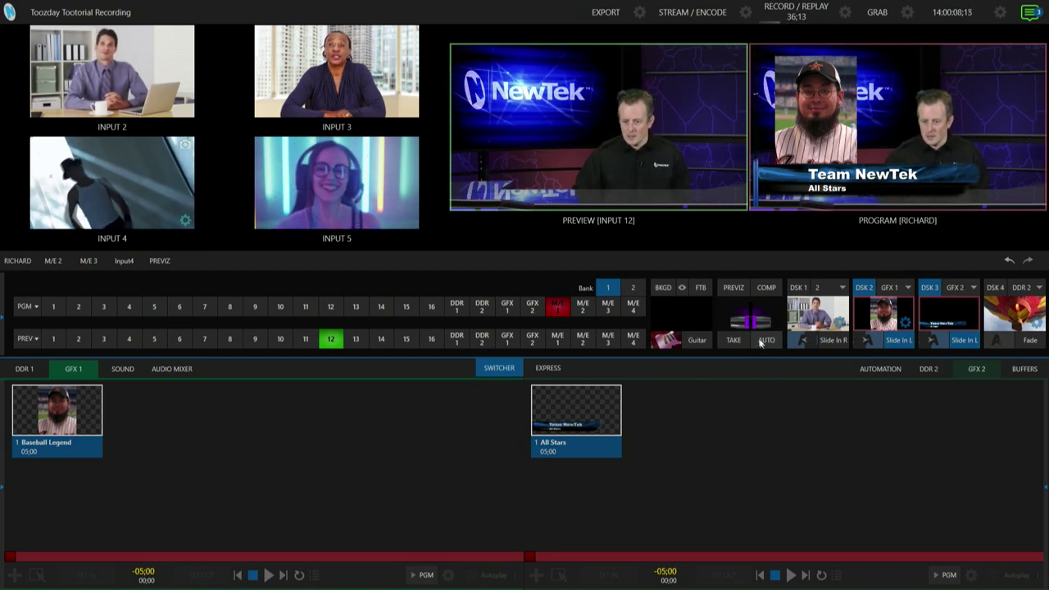
left_click(771, 341)
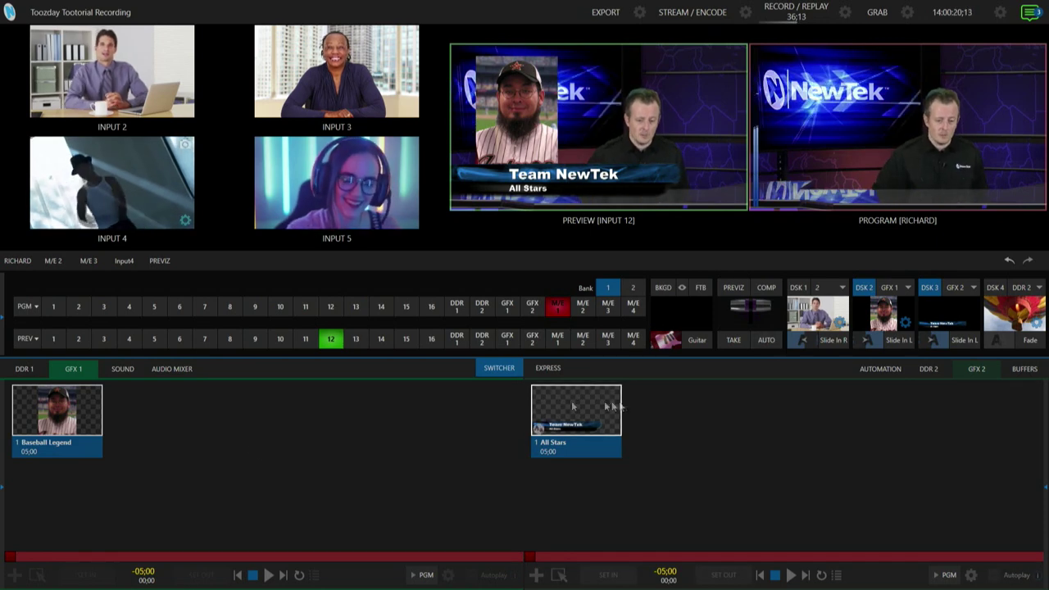
- Add the Hockey Hack, Basketball Jones, Football Star and Soccer Bloke head shots to GFX 1
double_click(180, 434)
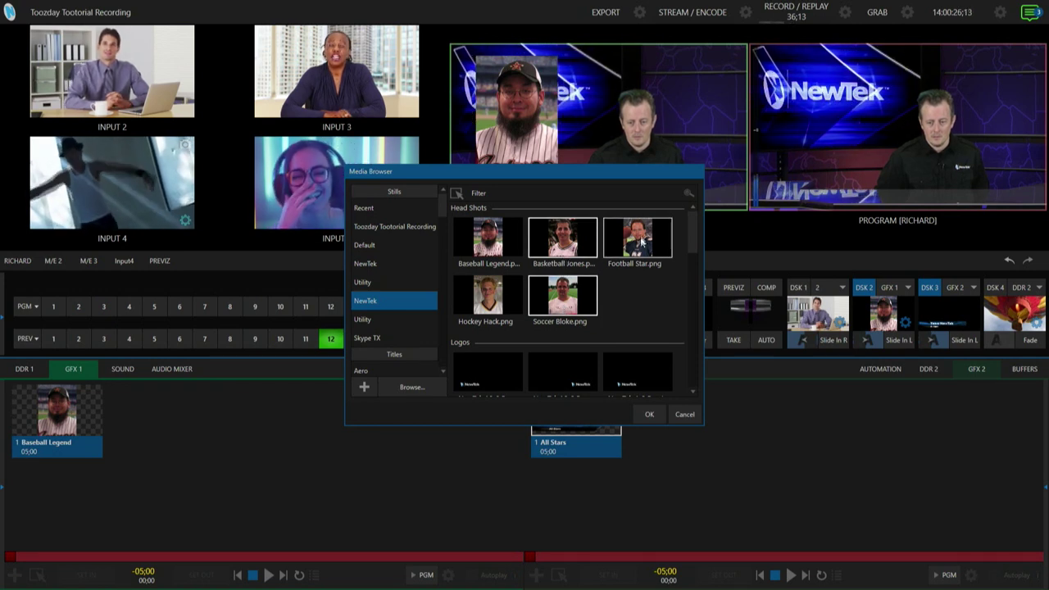
left_click(561, 256)
left_click(494, 305)
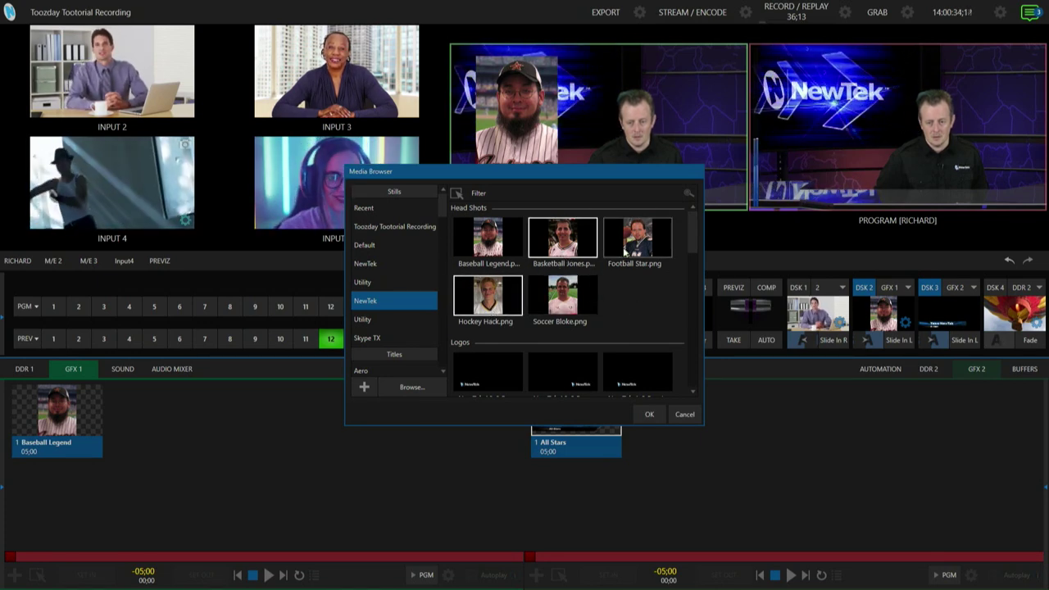
left_click(650, 416)
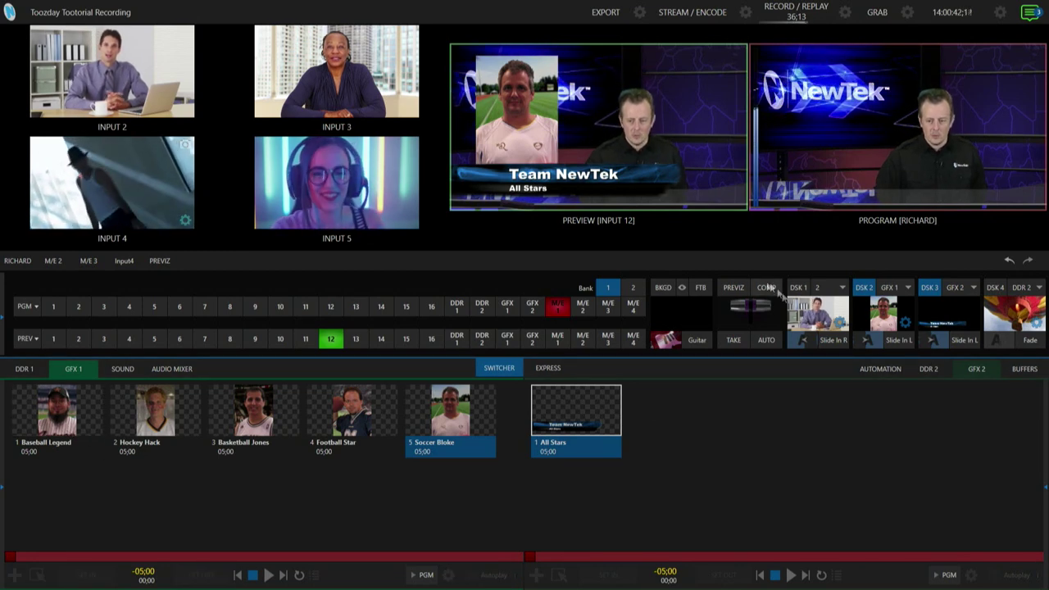
- Enable playlist mode, looping and Autoplay for GFX 1, and cue Baseball Legend as the starting still
left_click(887, 349)
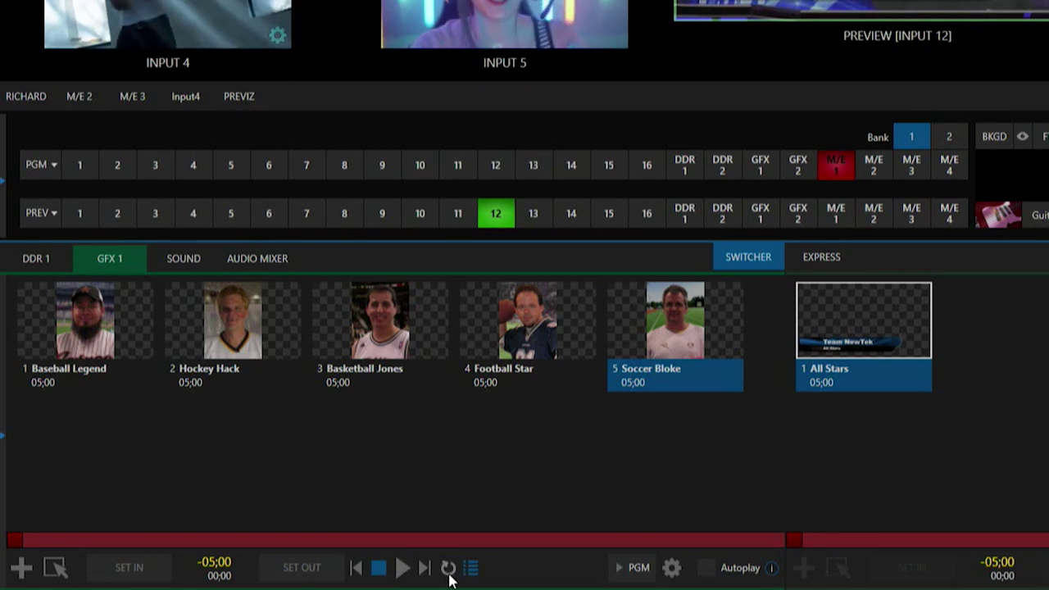
left_click(449, 571)
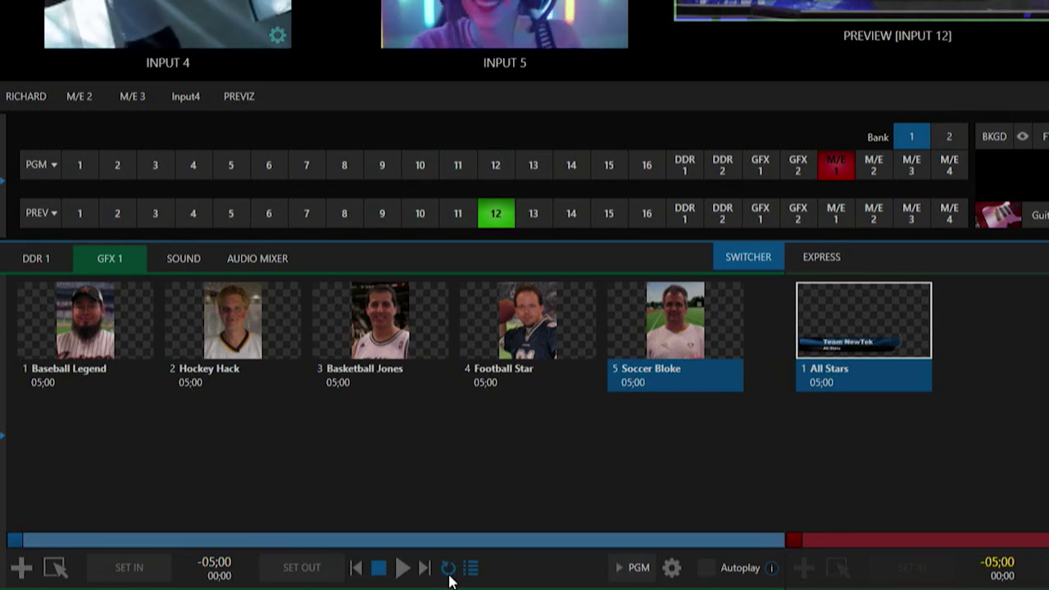
left_click(705, 573)
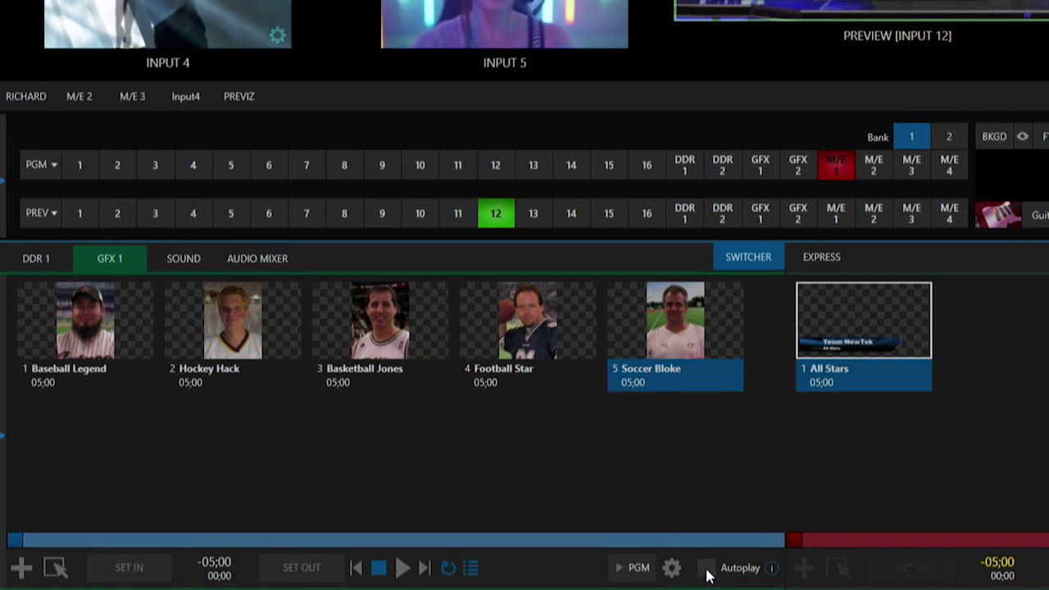
left_click(140, 352)
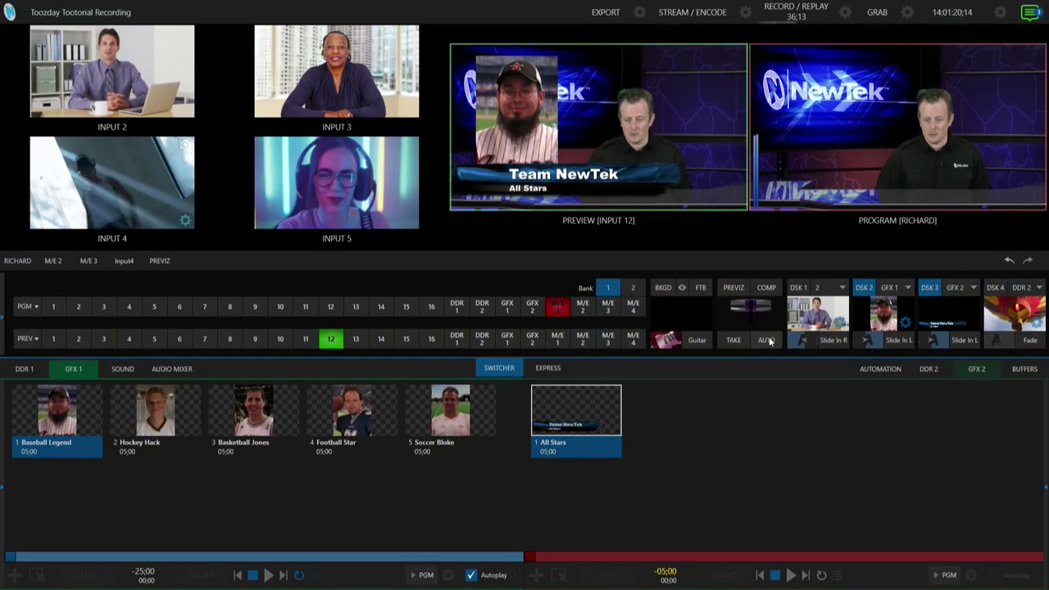
- Run the looping head shots with the title on program, transition both overlays off and stop GFX 1 playback
left_click(766, 340)
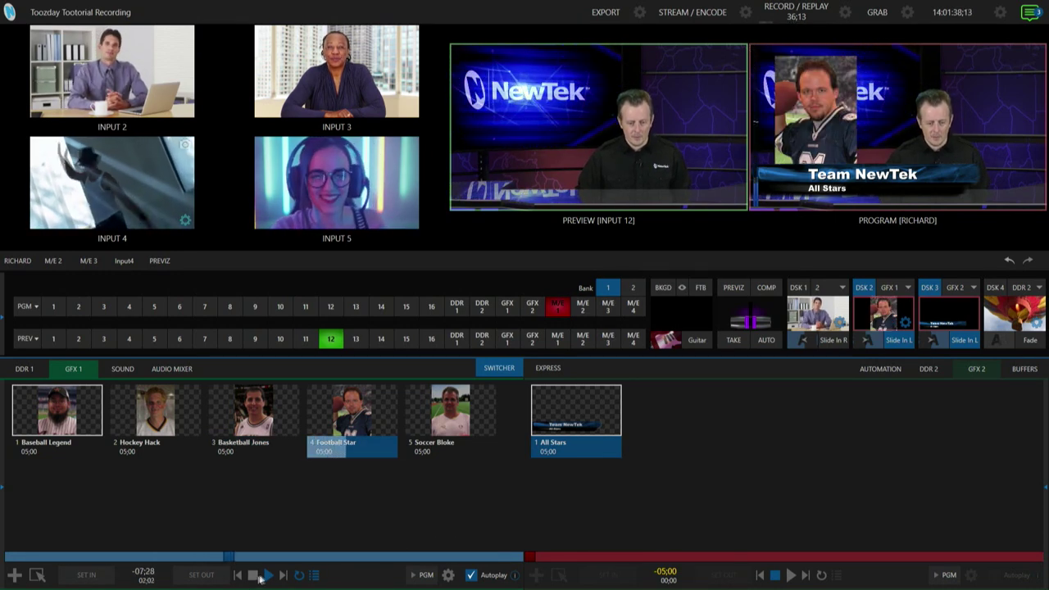
left_click(763, 347)
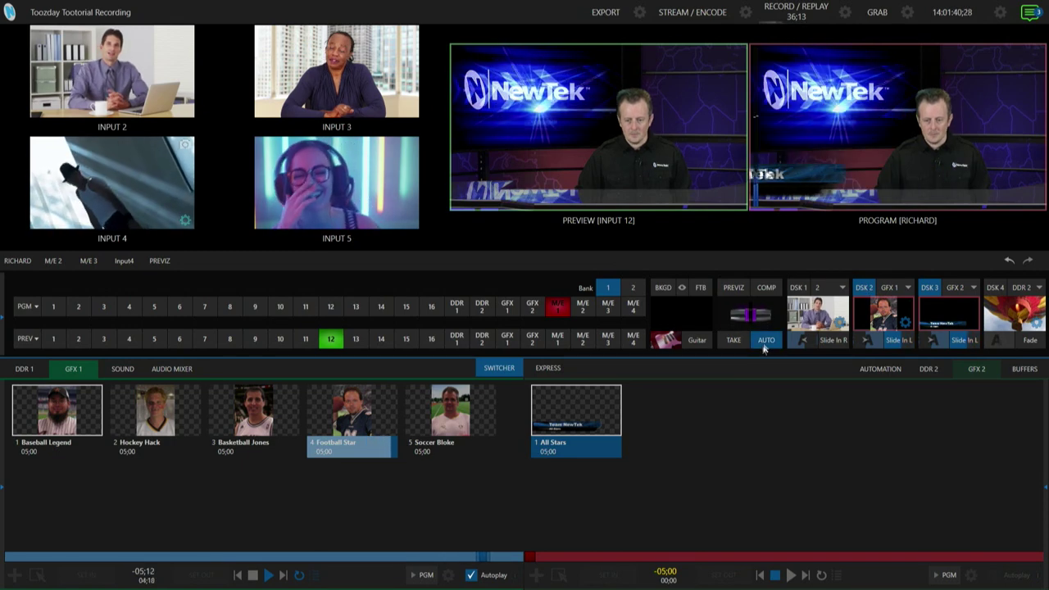
left_click(255, 576)
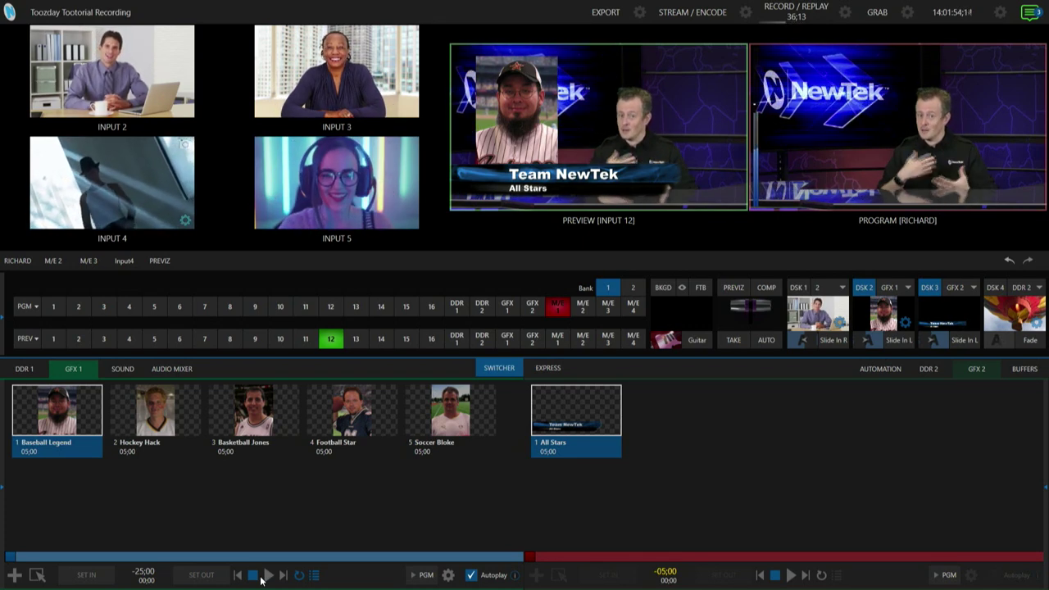
- Add the Checkerboard fade transition to all five head shots in the GFX 1 playlist
left_click_drag(475, 503, 3, 385)
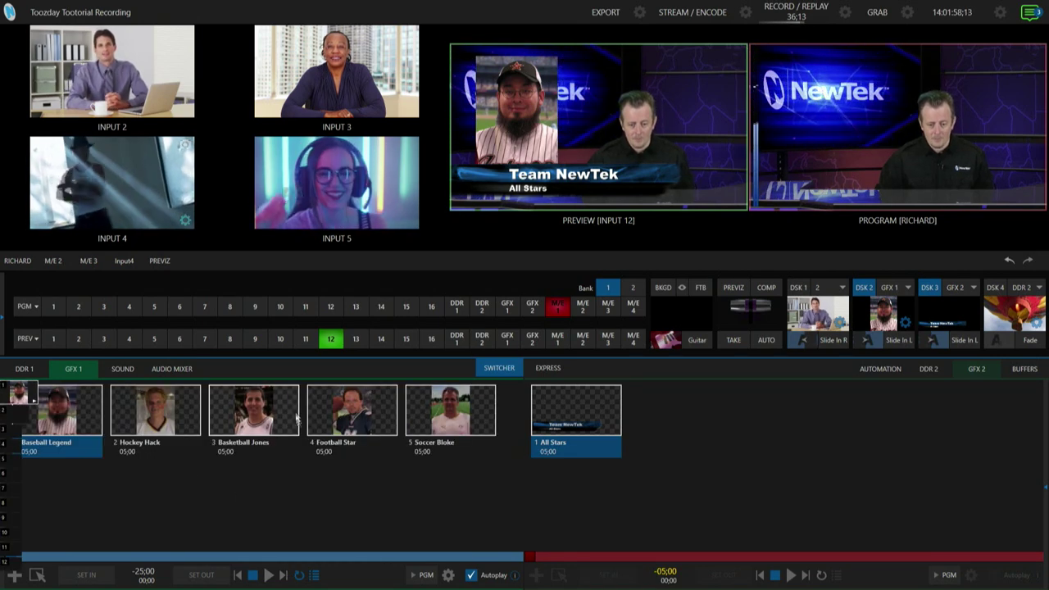
left_click(15, 577)
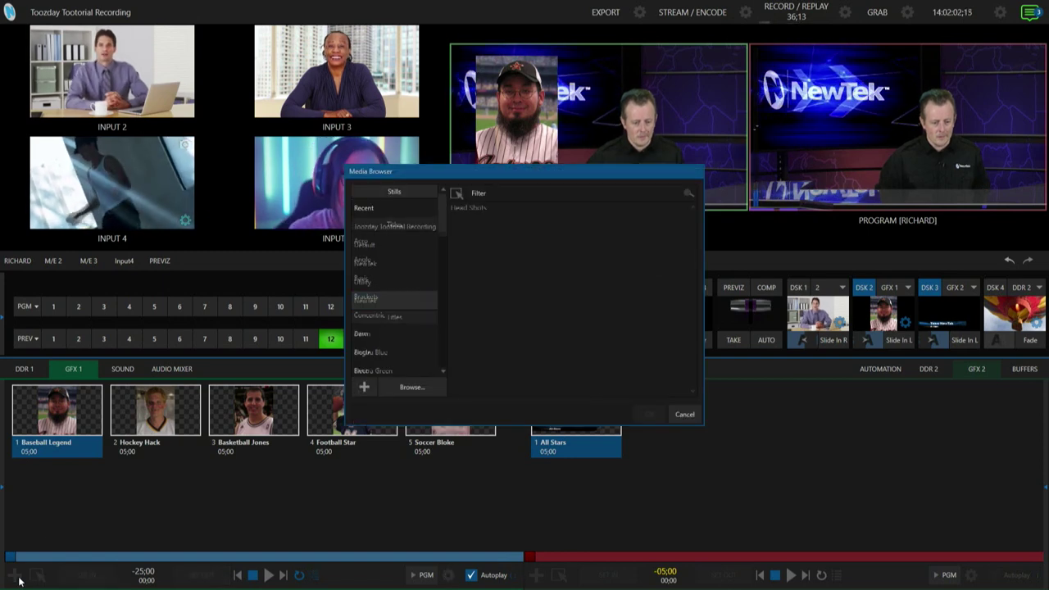
scroll(391, 276, "down", 10)
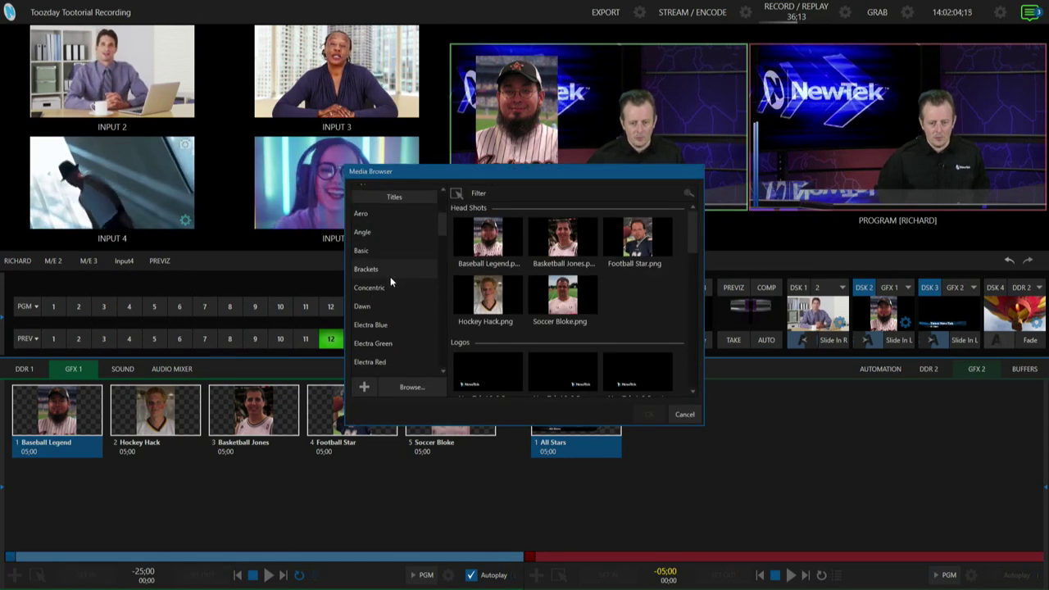
scroll(390, 280, "down", 15)
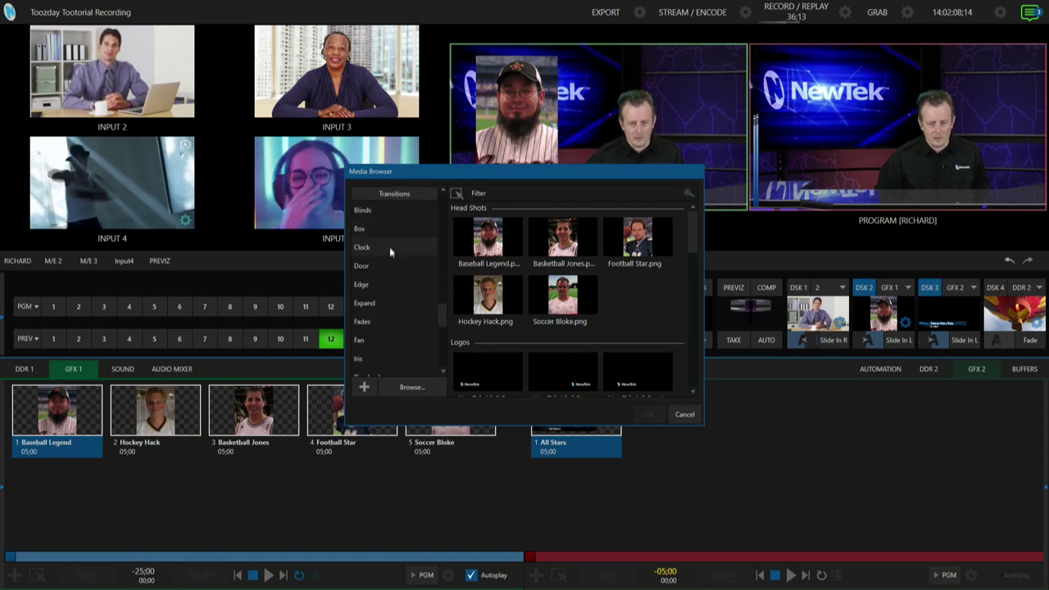
scroll(390, 331, "down", 3)
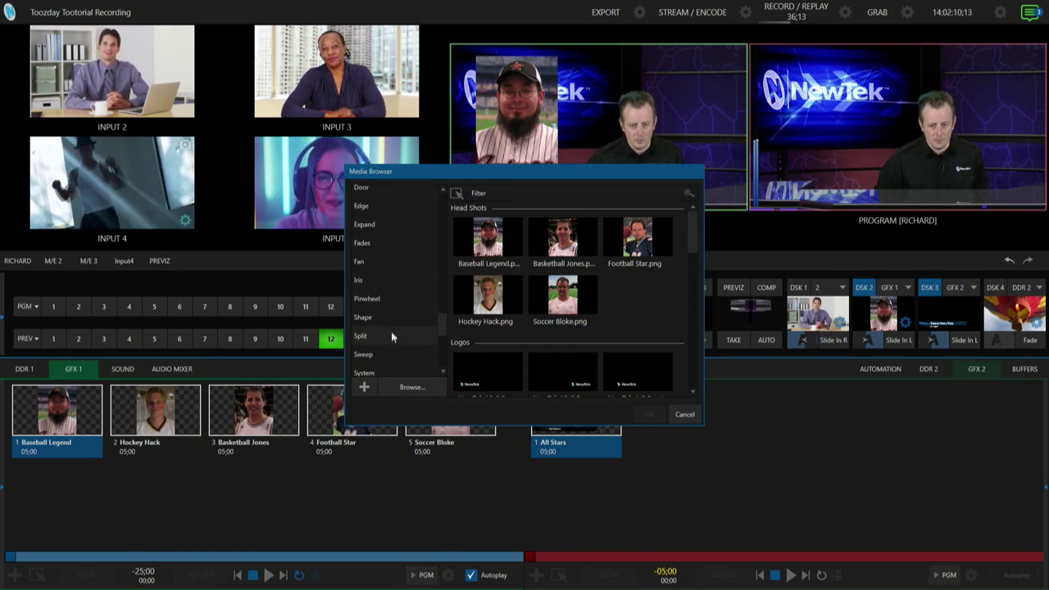
left_click(382, 270)
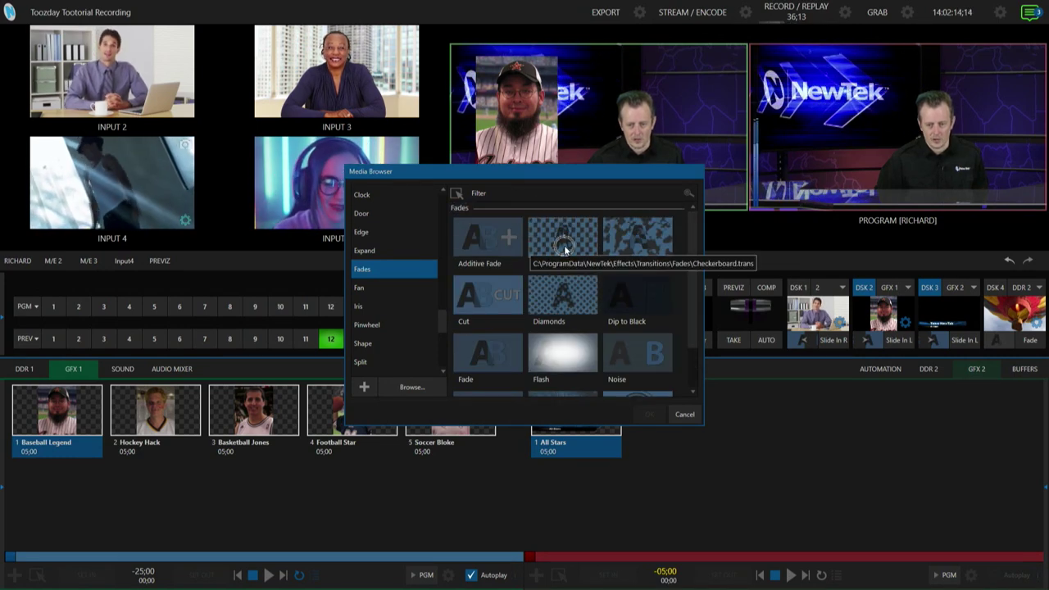
left_click(548, 238)
left_click(649, 414)
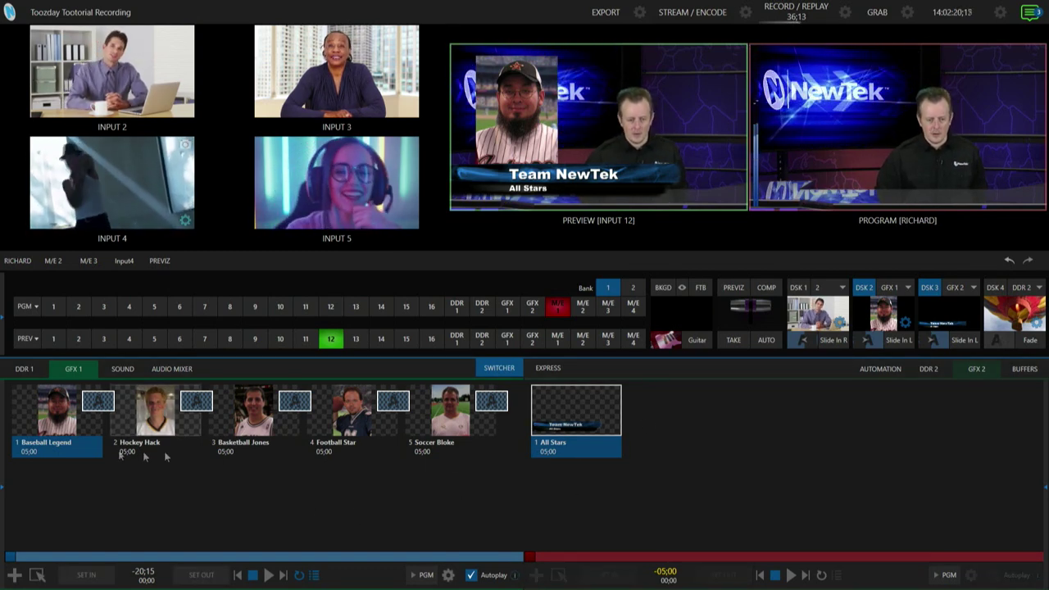
- Play the head shots with their transitions under the title on program, transition both overlays off, and reset GFX 1 to Baseball Legend
left_click(776, 340)
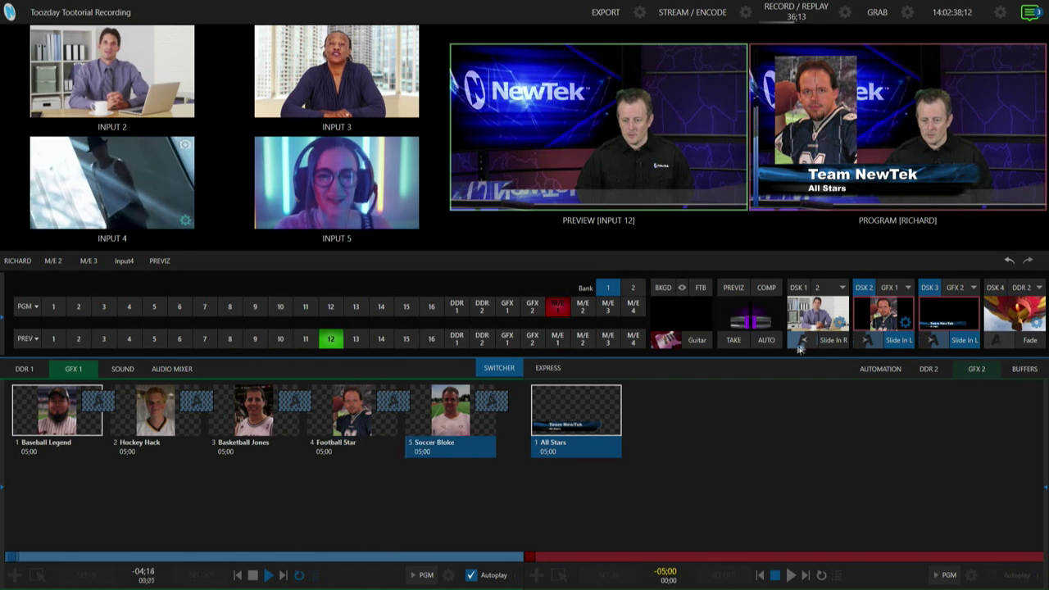
left_click(775, 339)
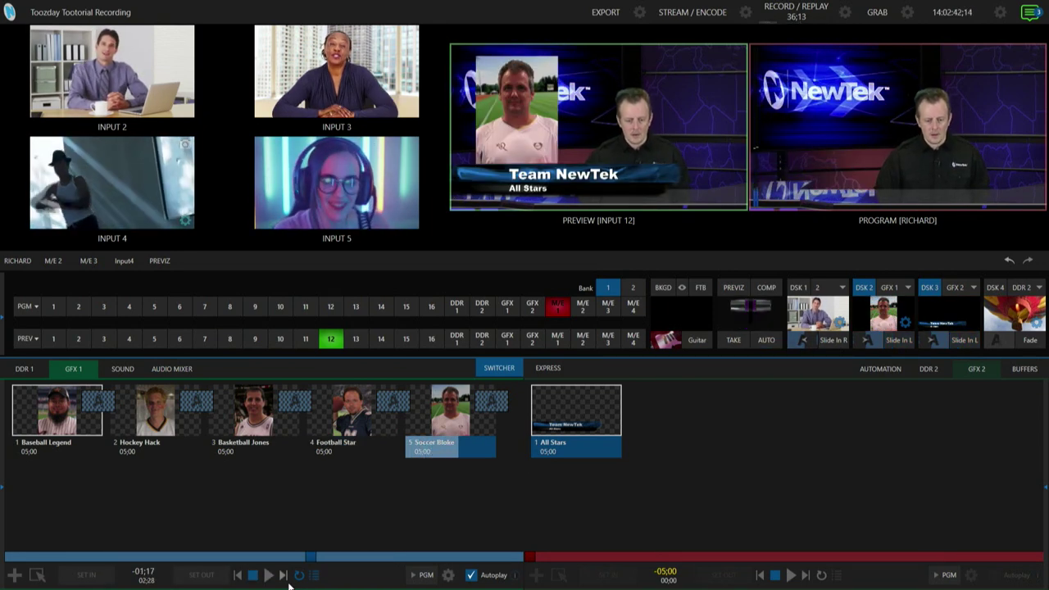
left_click(256, 577)
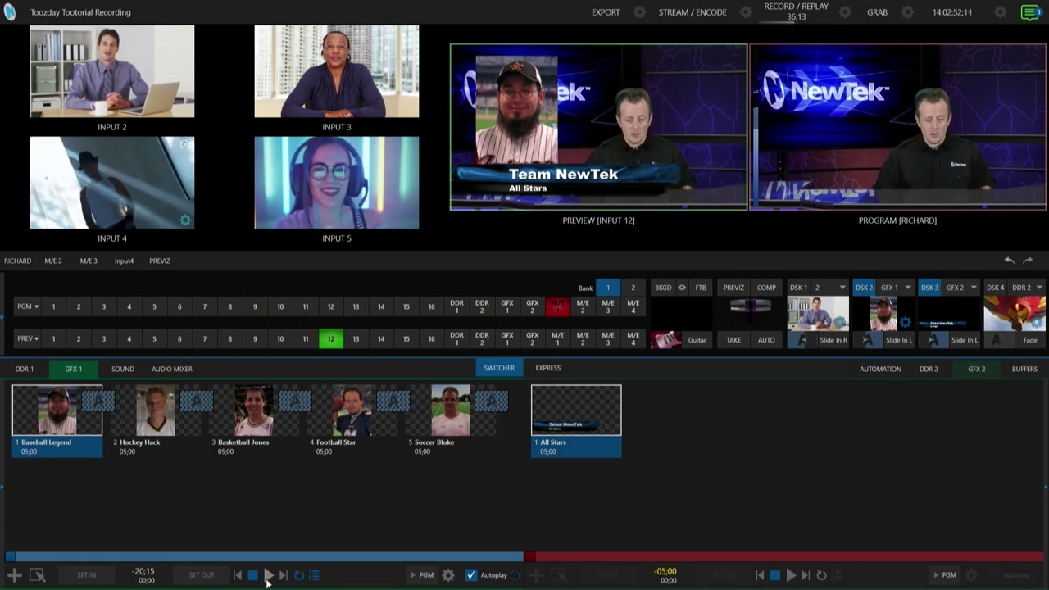
- Set a custom duration of 7:00 for all five head shots, and transition both overlays on and off program
left_click_drag(482, 474, 25, 373)
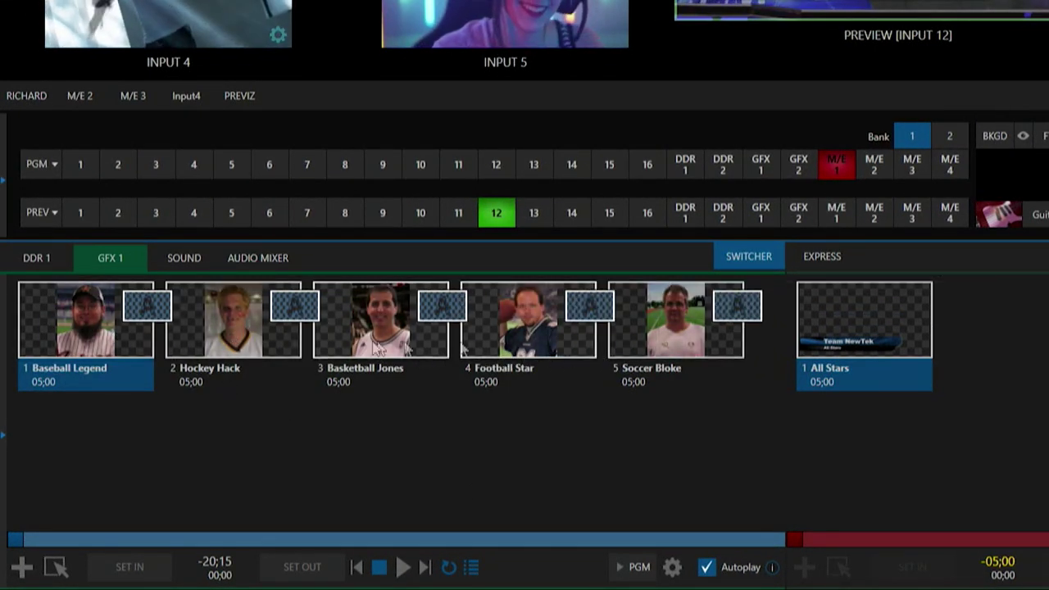
right_click(371, 324)
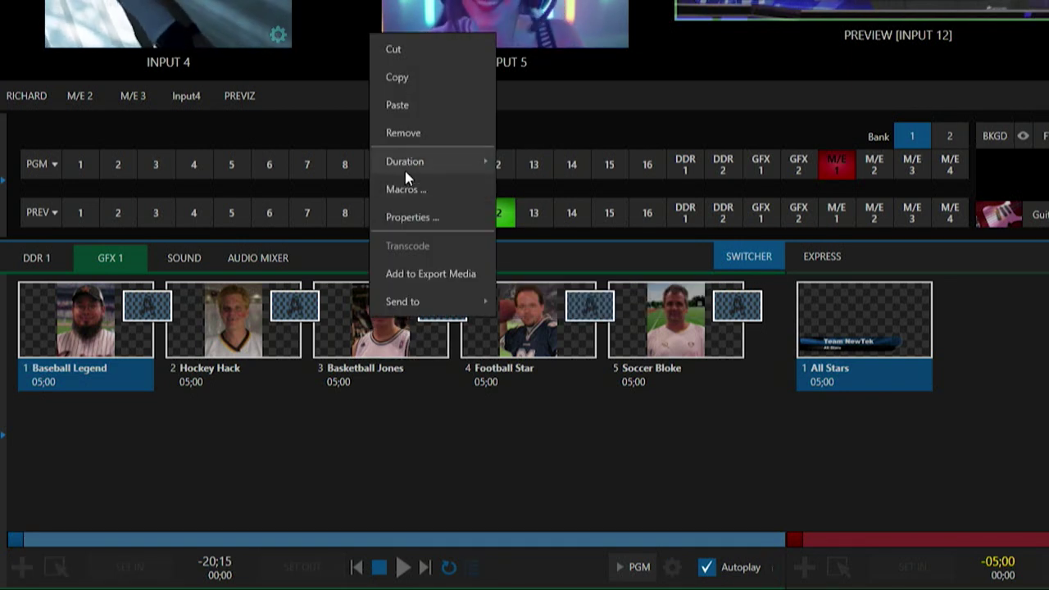
mouse_move(407, 178)
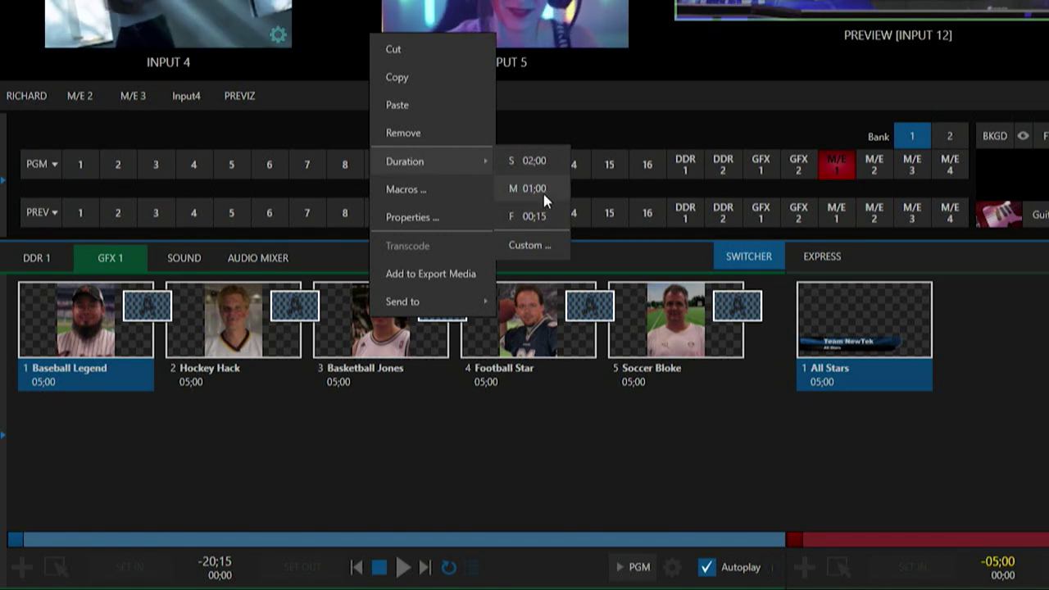
left_click(533, 246)
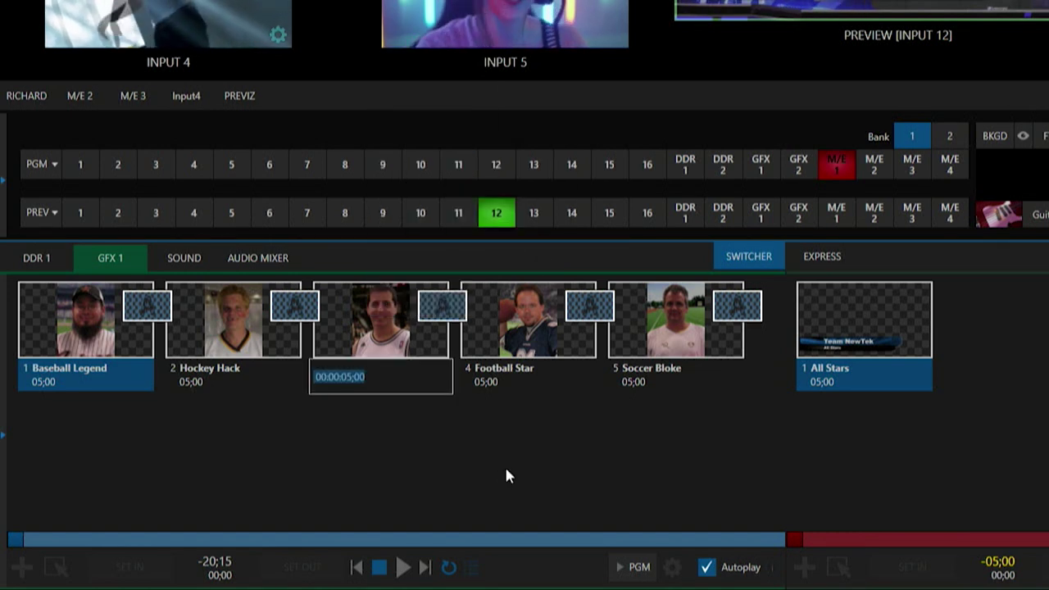
type("7:")
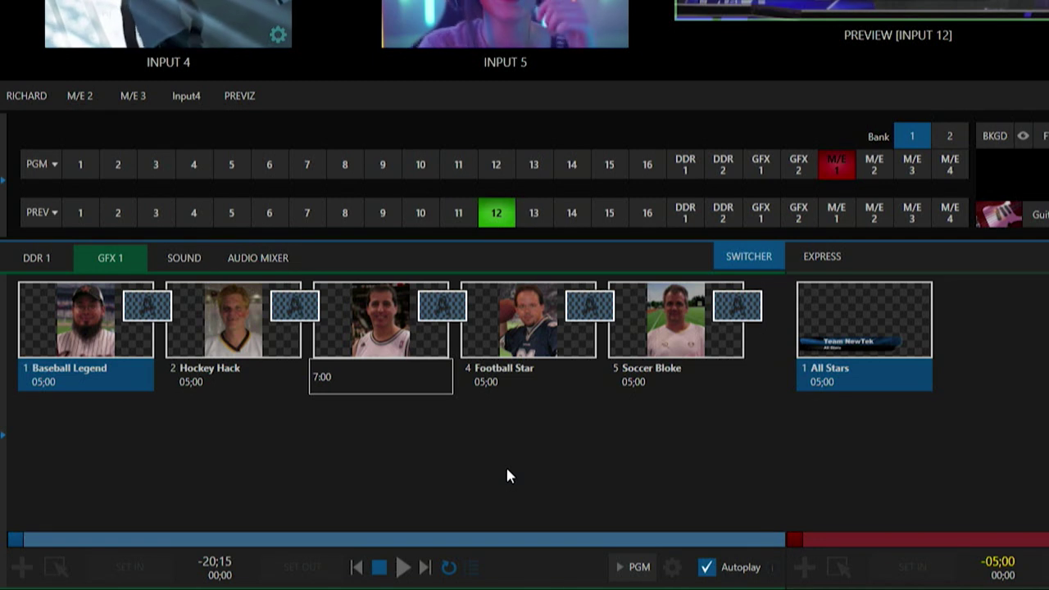
key("Return")
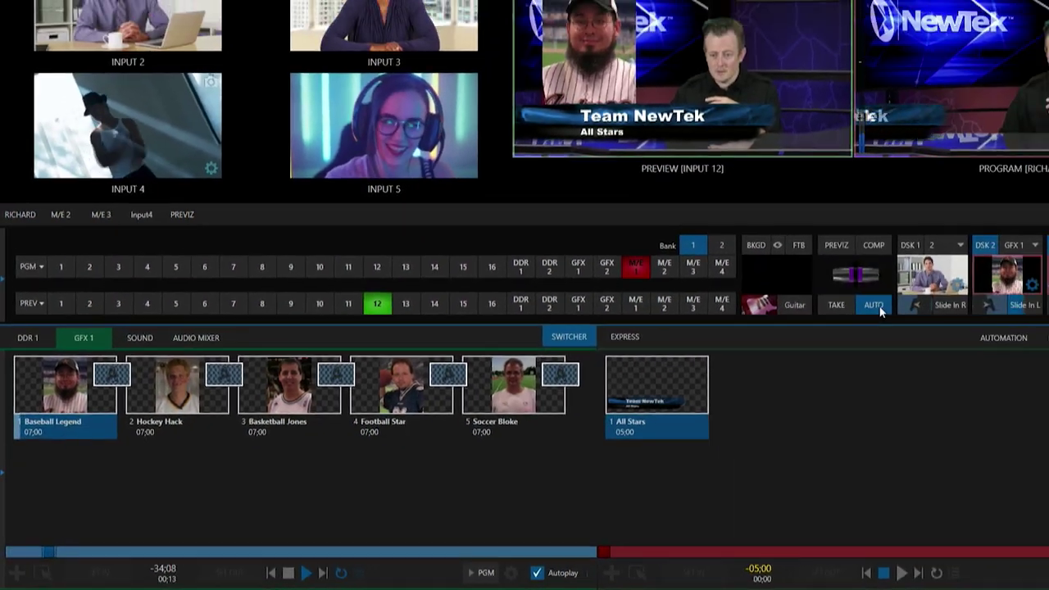
left_click(880, 311)
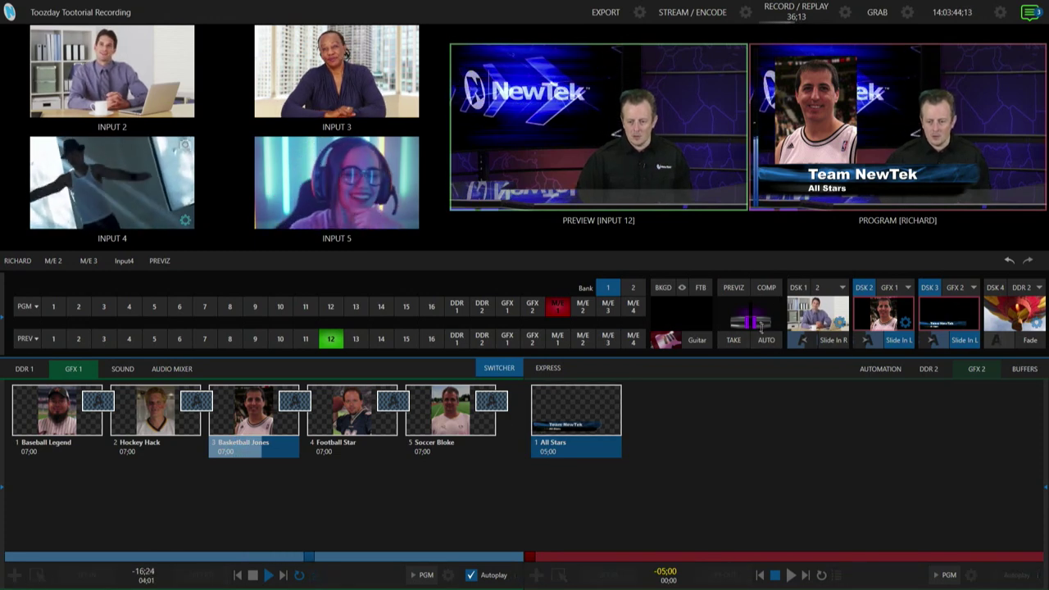
left_click(767, 339)
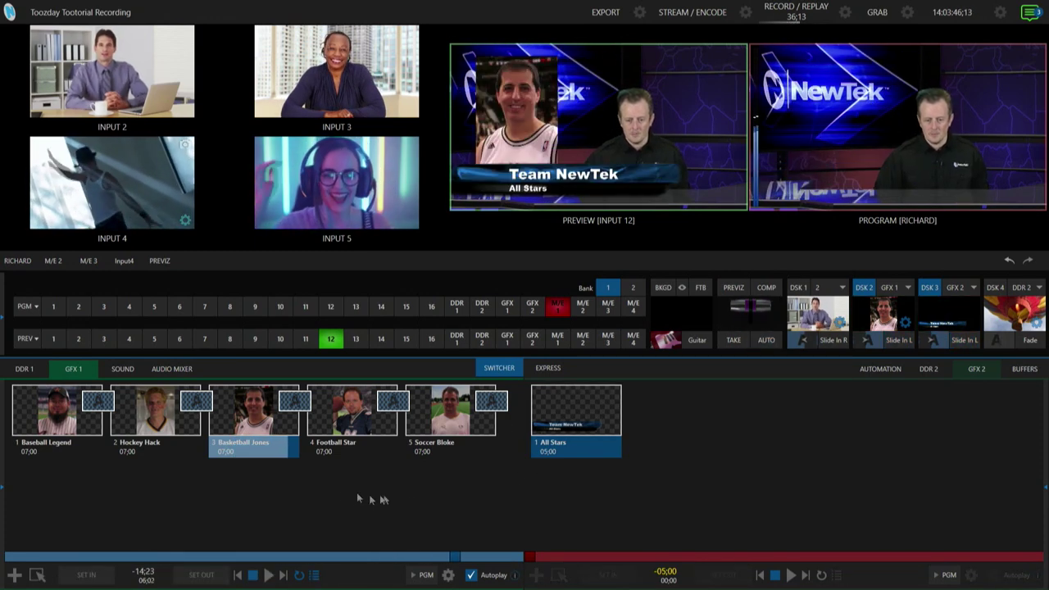
- Add the nine images in NewTek's Stills group, from Chicago Towers through Seattle, to the GFX 1 playlist
double_click(324, 505)
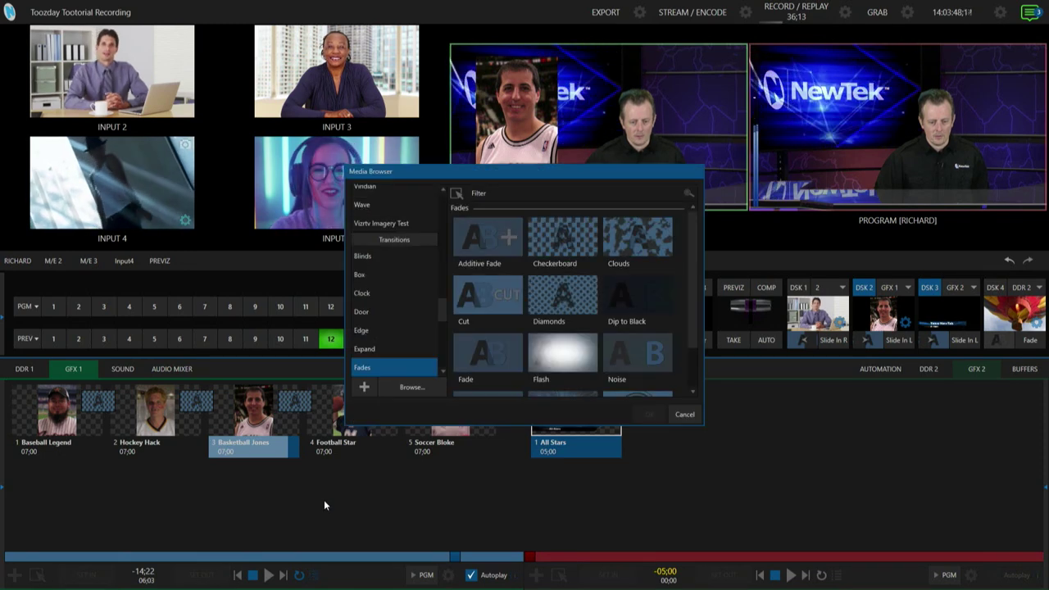
scroll(409, 323, "up", 10)
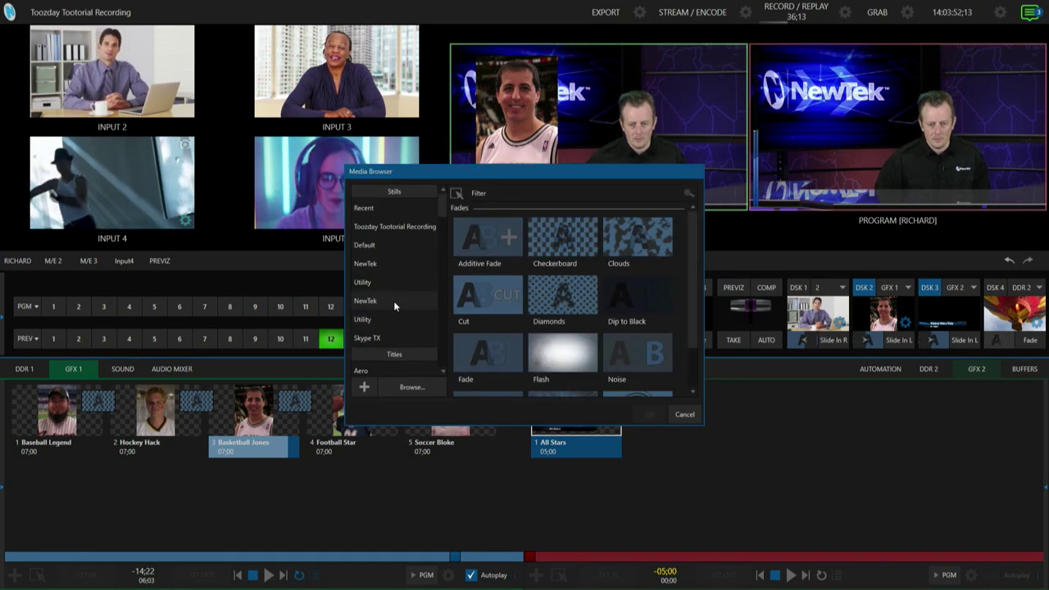
left_click(394, 301)
scroll(611, 360, "down", 2)
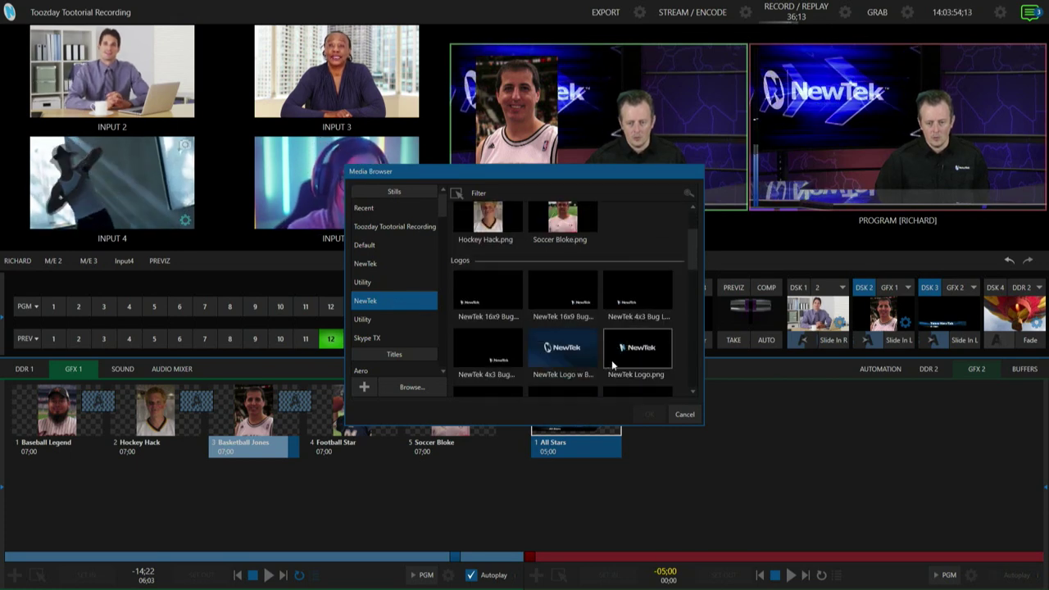
scroll(608, 361, "down", 5)
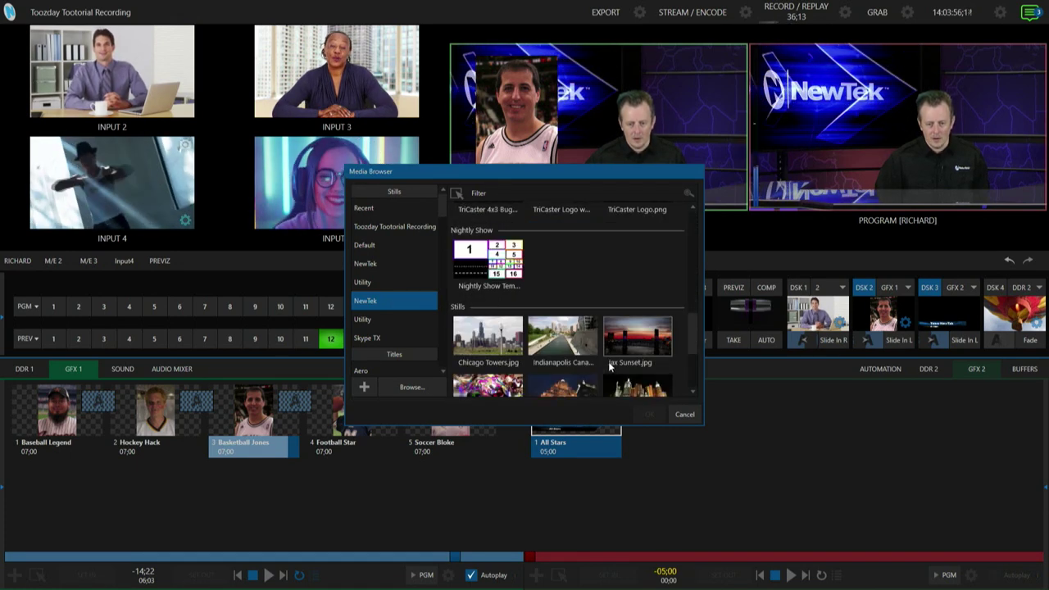
scroll(608, 361, "down", 1)
left_click(508, 319)
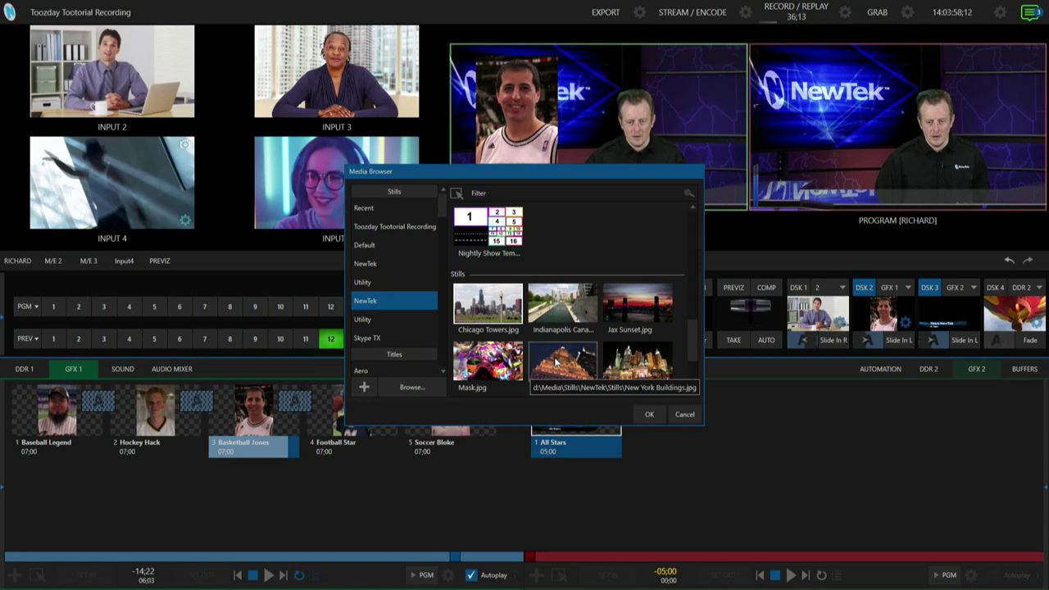
scroll(554, 356, "down", 1)
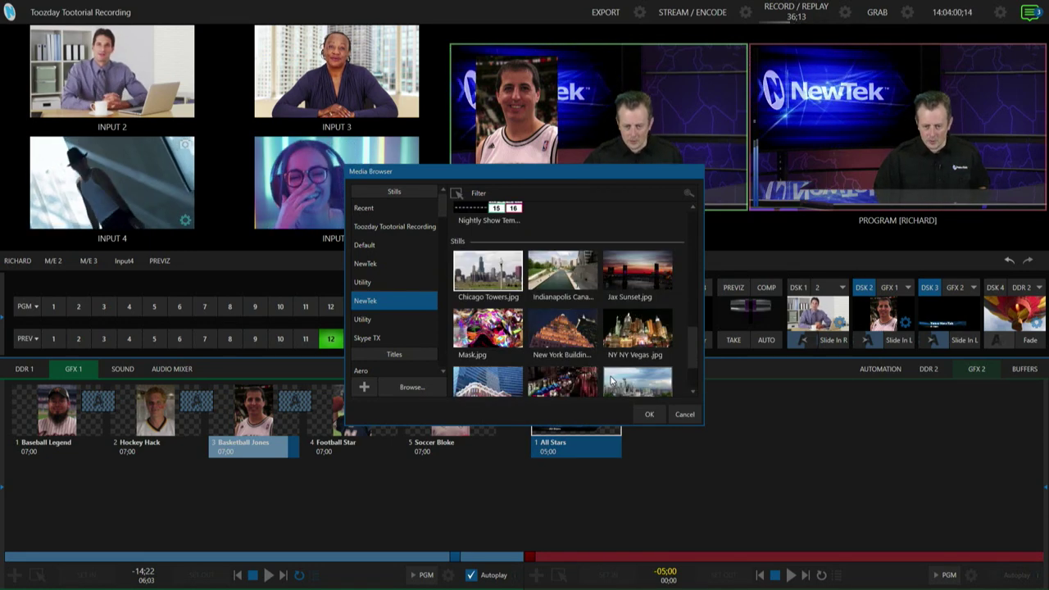
scroll(644, 375, "down", 1)
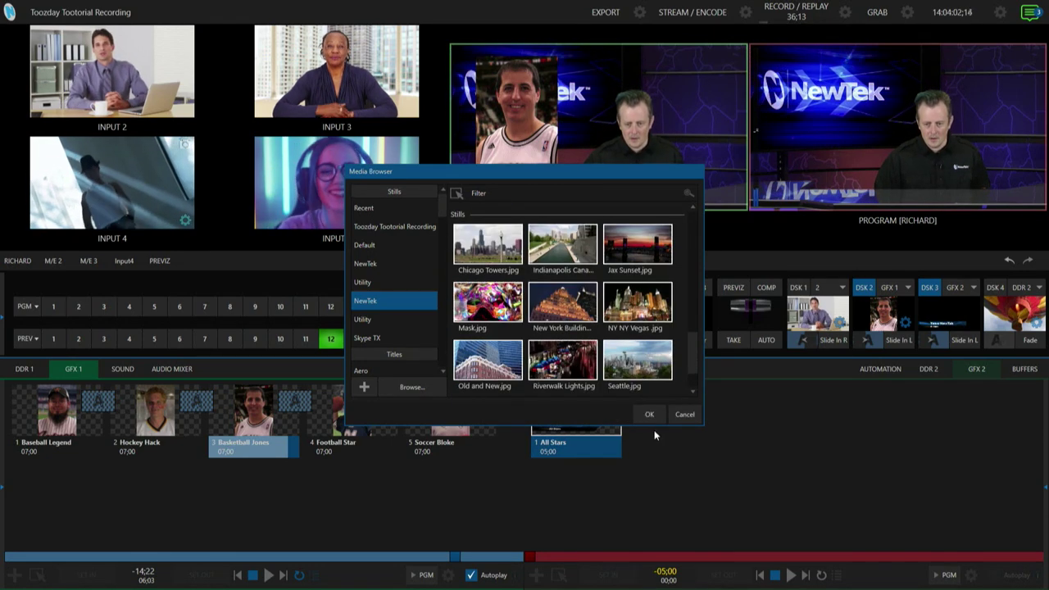
left_click(649, 415)
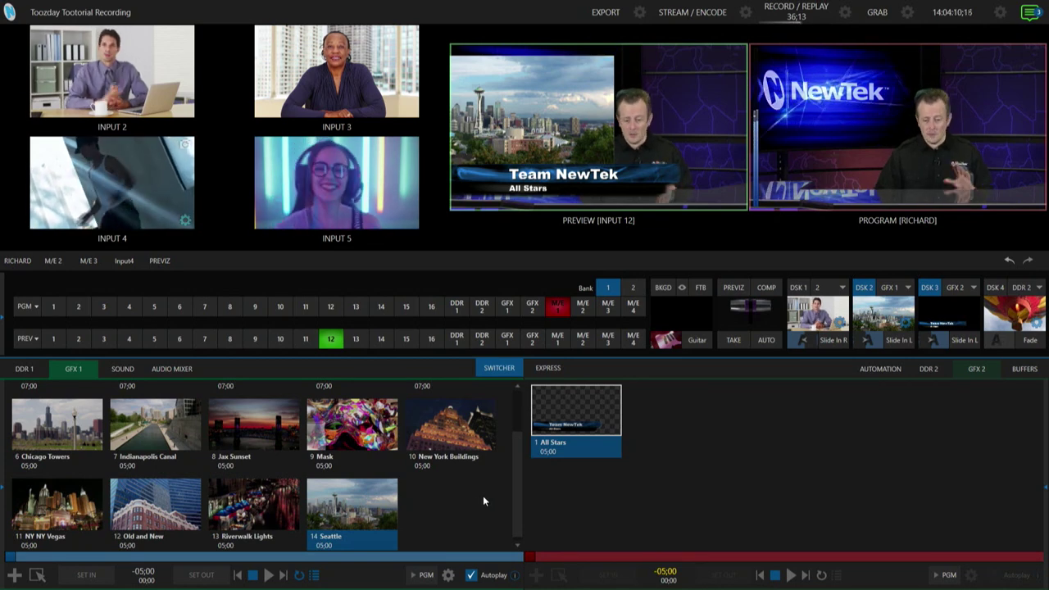
scroll(483, 496, "up", 2)
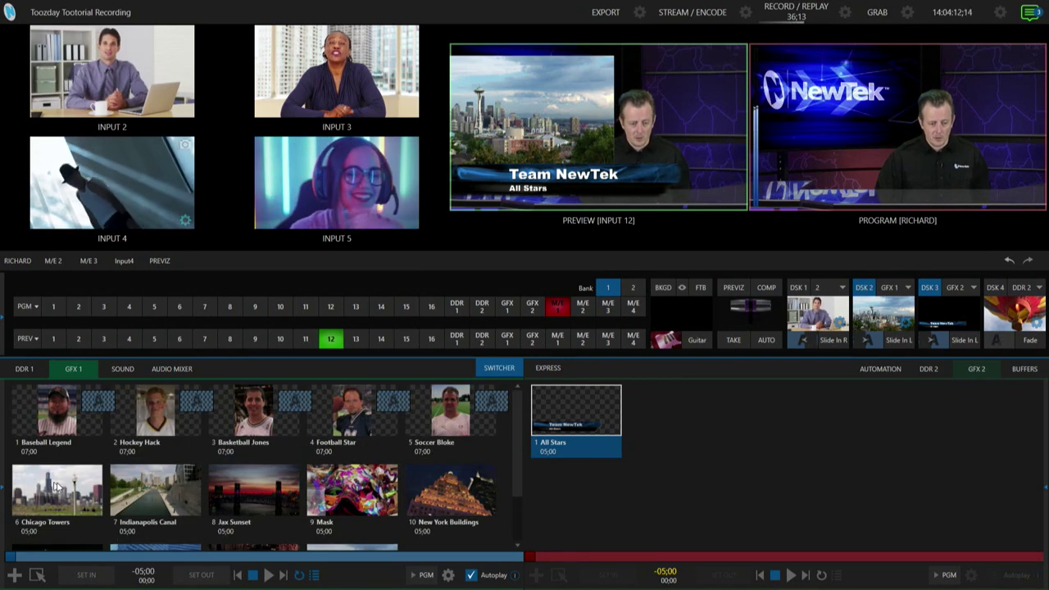
left_click(59, 489)
scroll(59, 488, "down", 2)
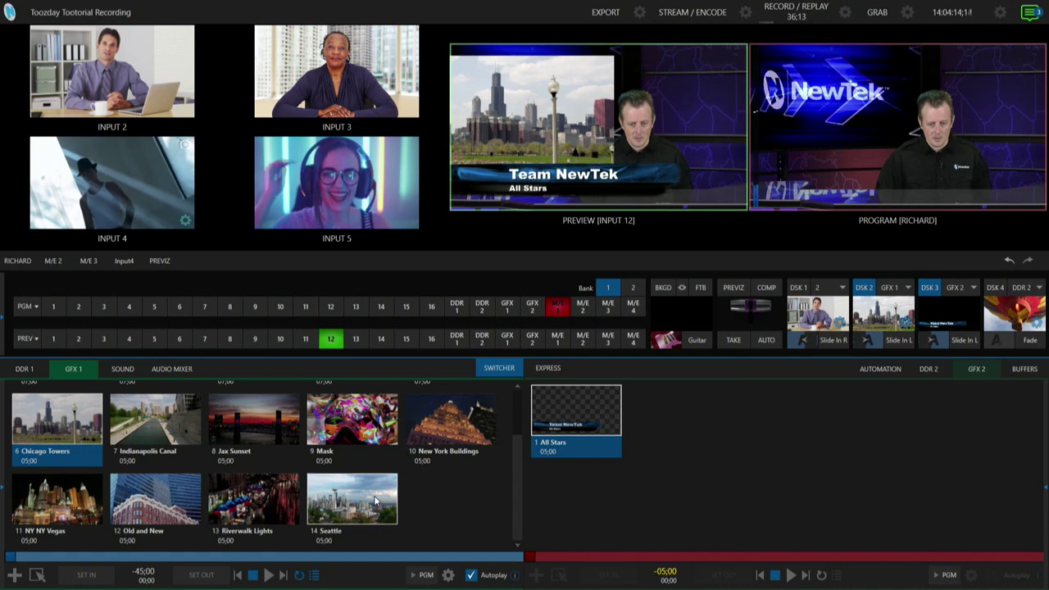
double_click(395, 496)
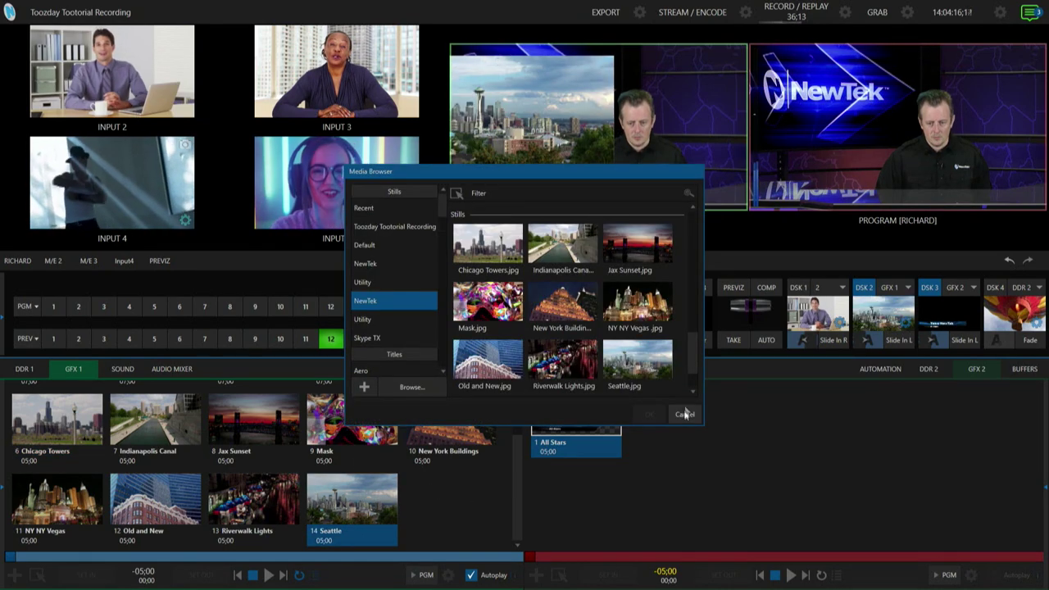
left_click(685, 414)
- Add the Checkerboard fade transition to the nine city and mask stills, Chicago Towers through Seattle, in GFX 1
left_click_drag(490, 536, 13, 395)
scroll(270, 469, "up", 2)
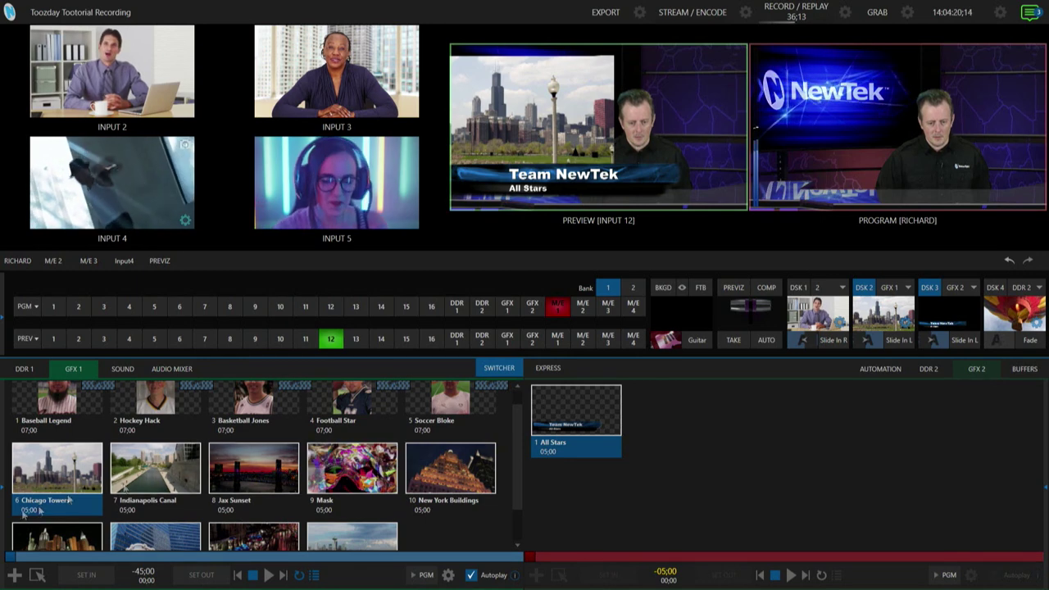
left_click(13, 578)
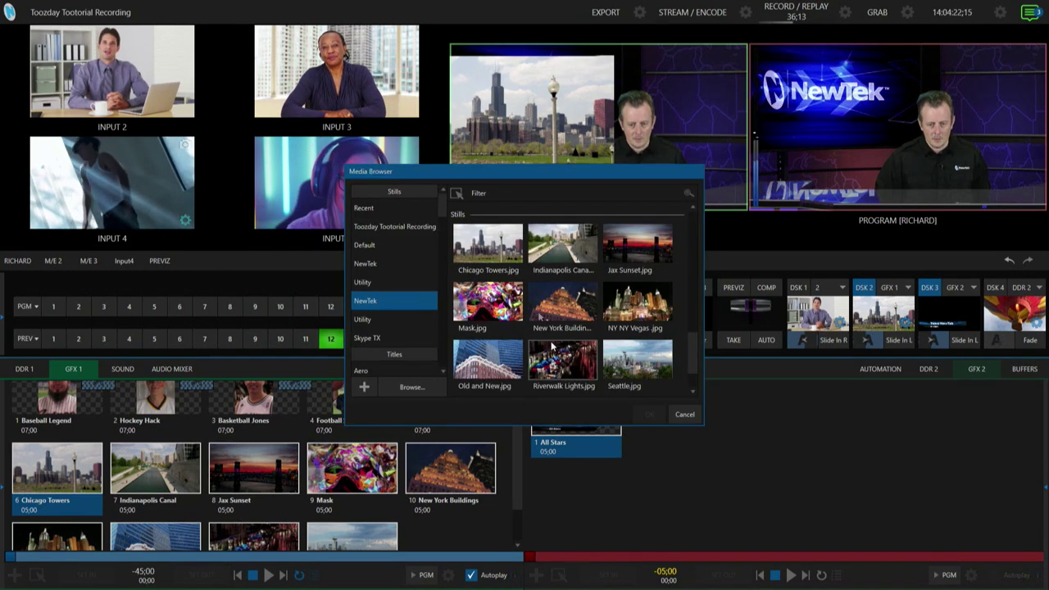
left_click_drag(447, 215, 448, 330)
left_click(362, 257)
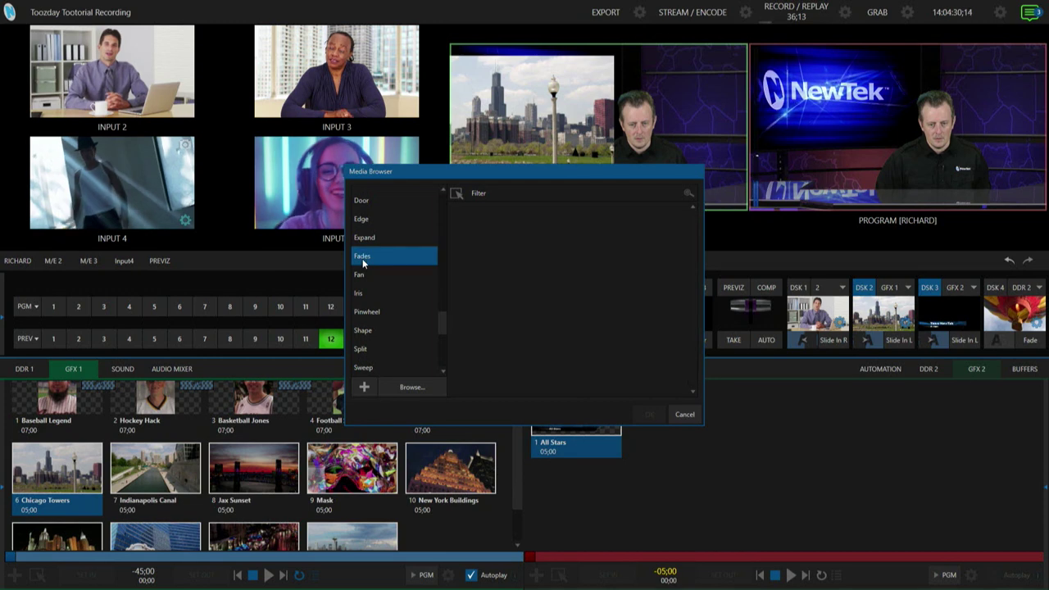
left_click(584, 246)
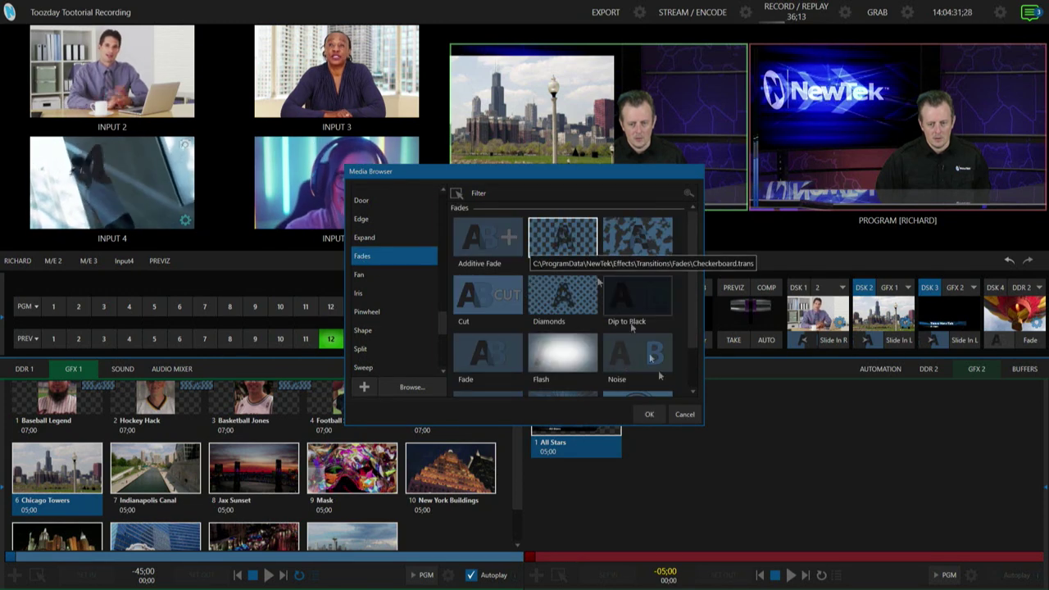
left_click(650, 414)
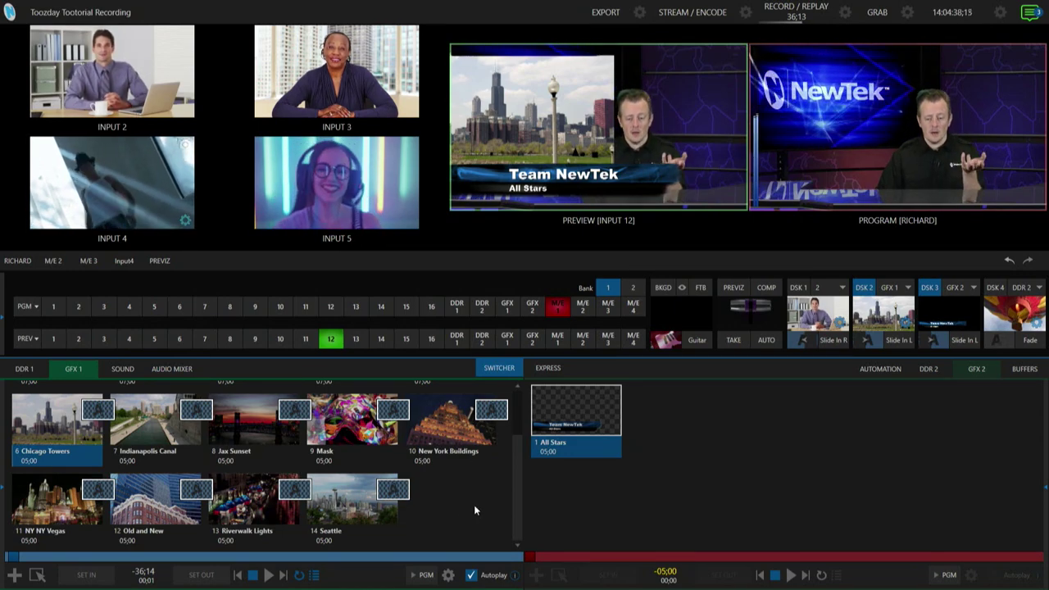
scroll(475, 504, "up", 3)
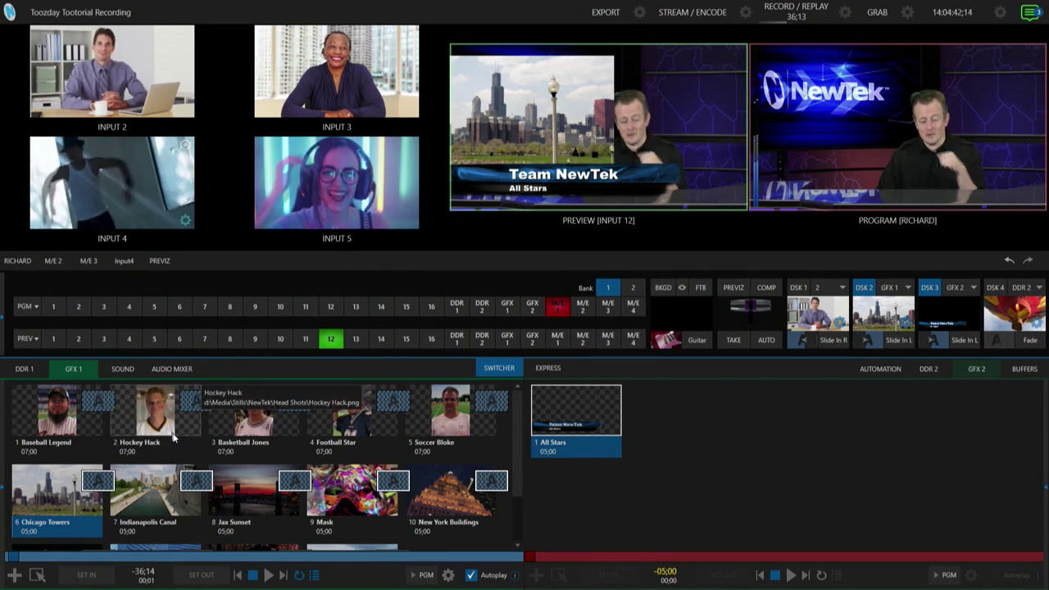
- Set a custom duration of 7:00 for the nine stills from Chicago Towers through Seattle in GFX 1
scroll(46, 511, "down", 1)
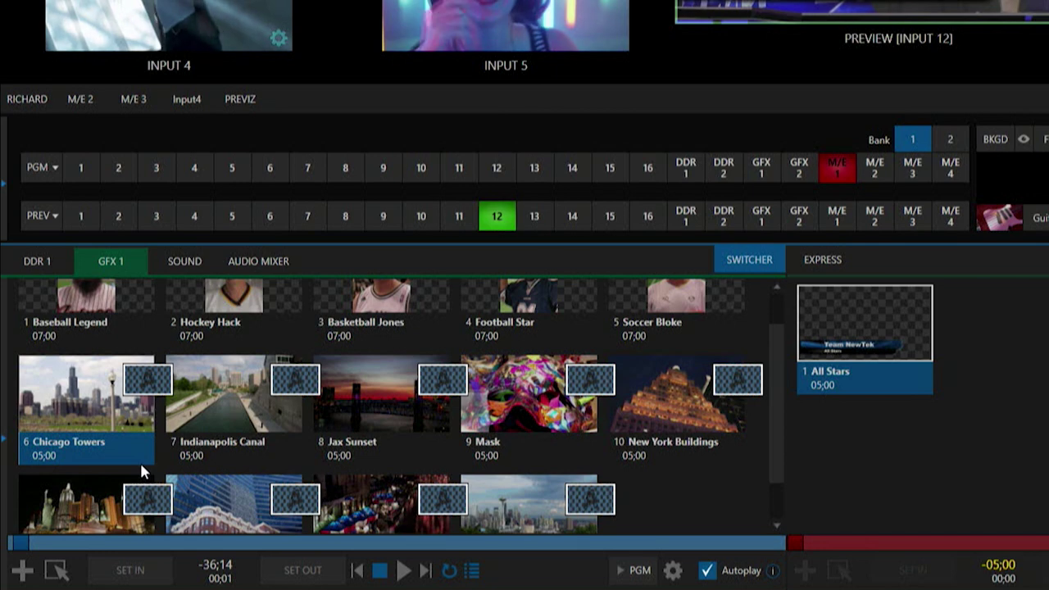
scroll(140, 462, "down", 1)
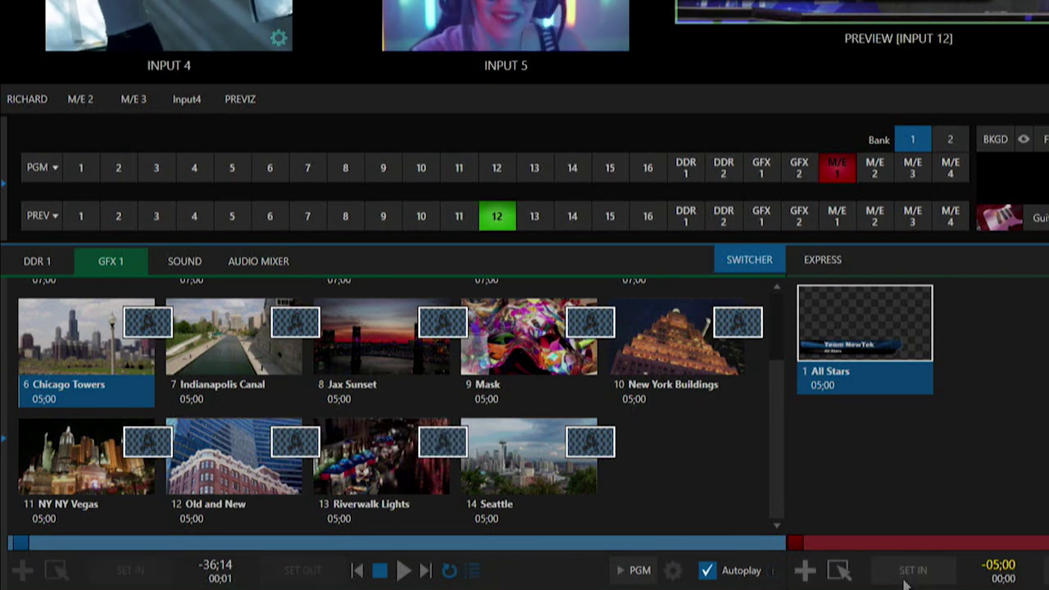
left_click_drag(745, 511, 5, 361)
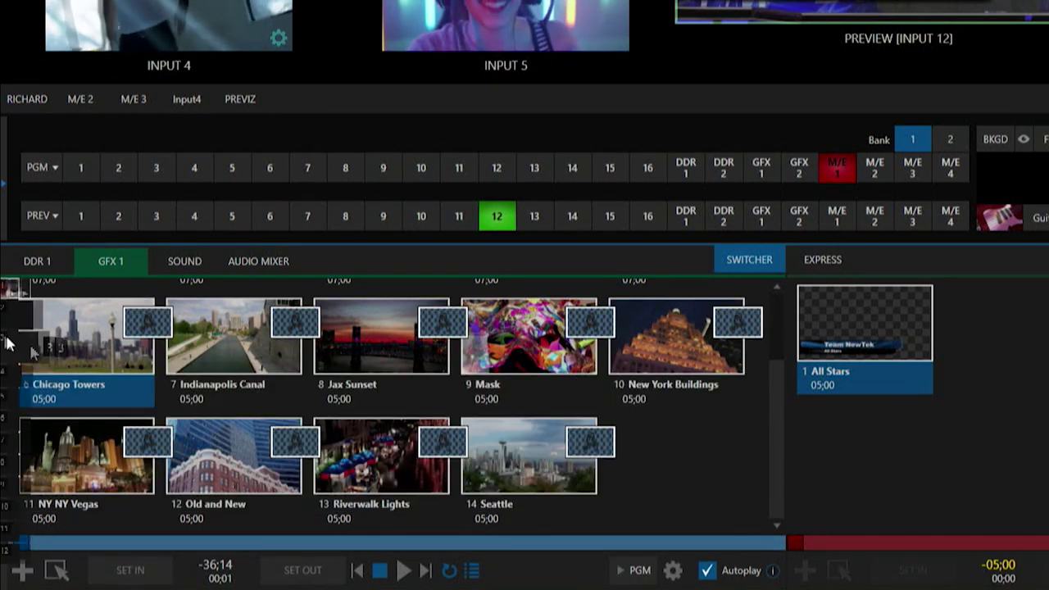
right_click(525, 344)
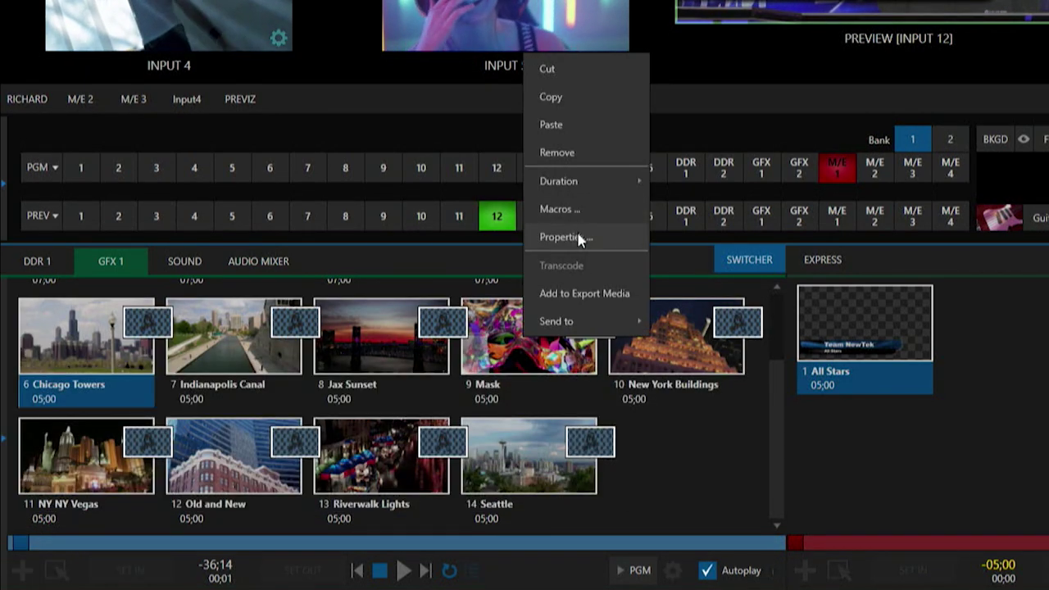
mouse_move(572, 176)
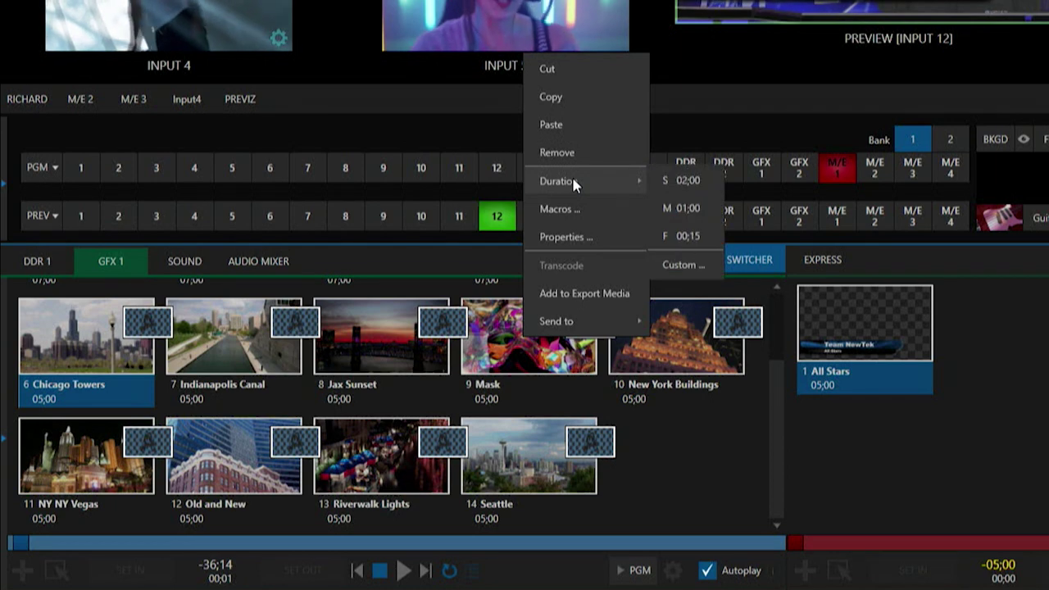
left_click(680, 266)
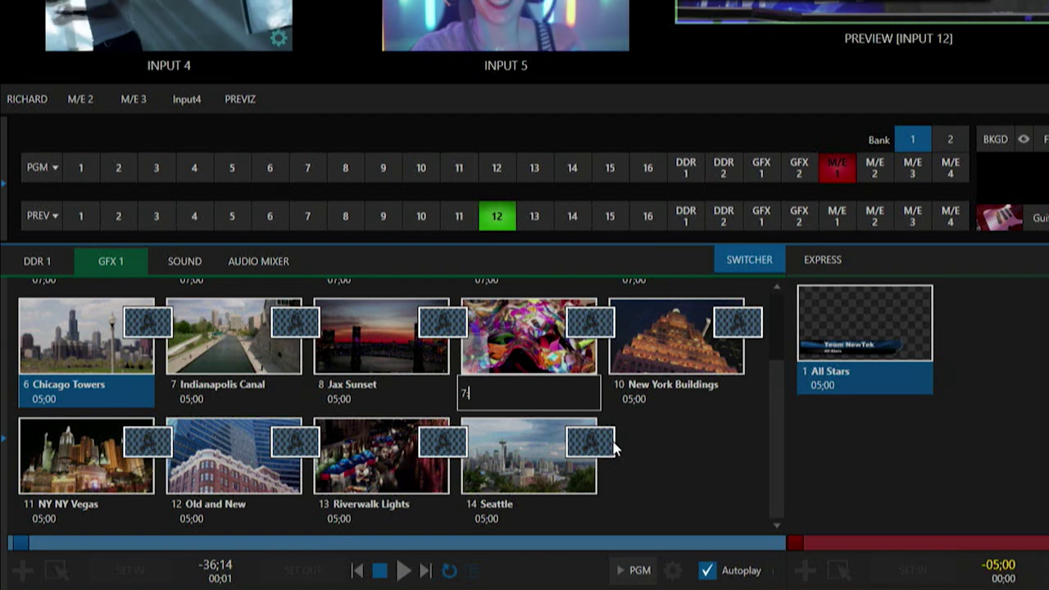
type(":00")
key("Return")
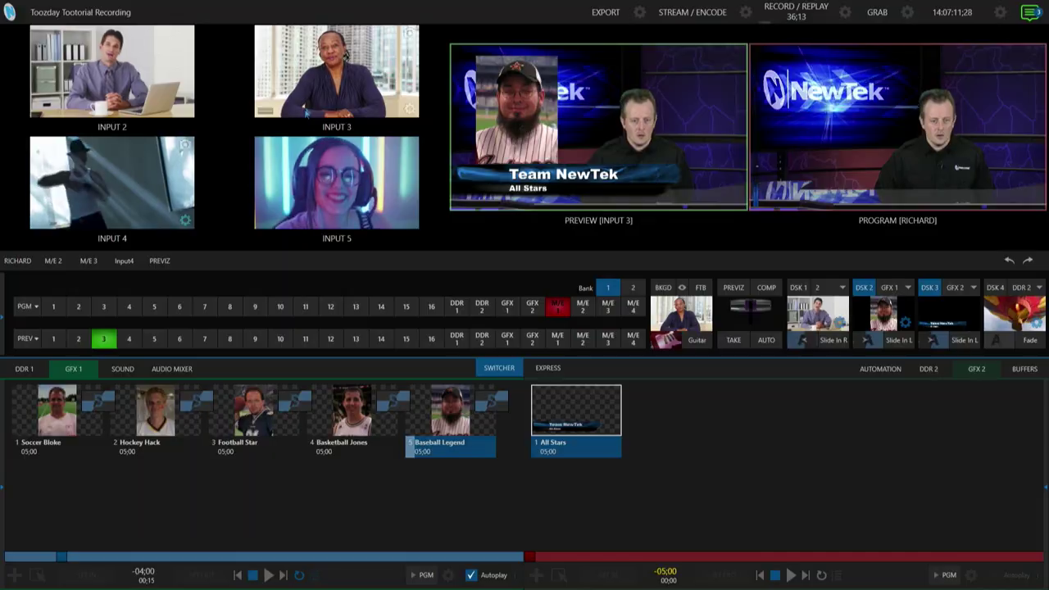
- Create a new macro named Still Duration Customization in the Session Macros folder
mouse_move(122, 12)
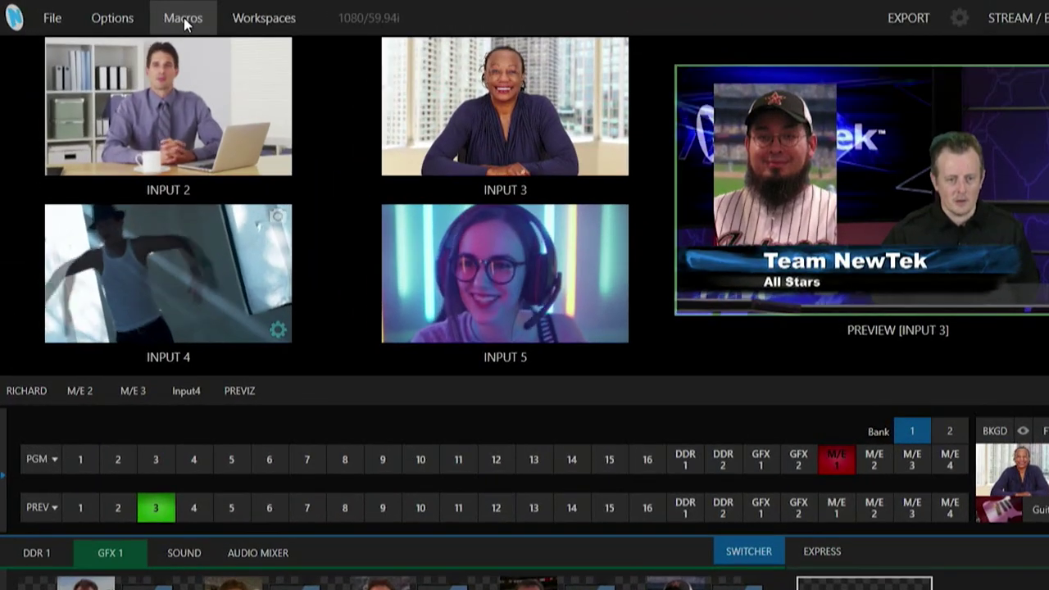
left_click(182, 18)
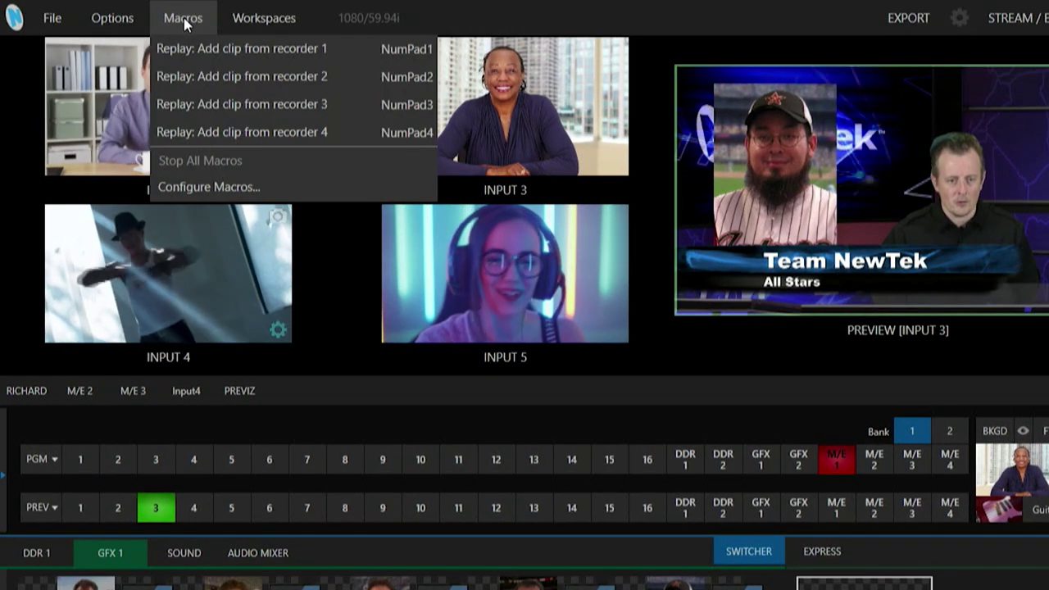
left_click(226, 188)
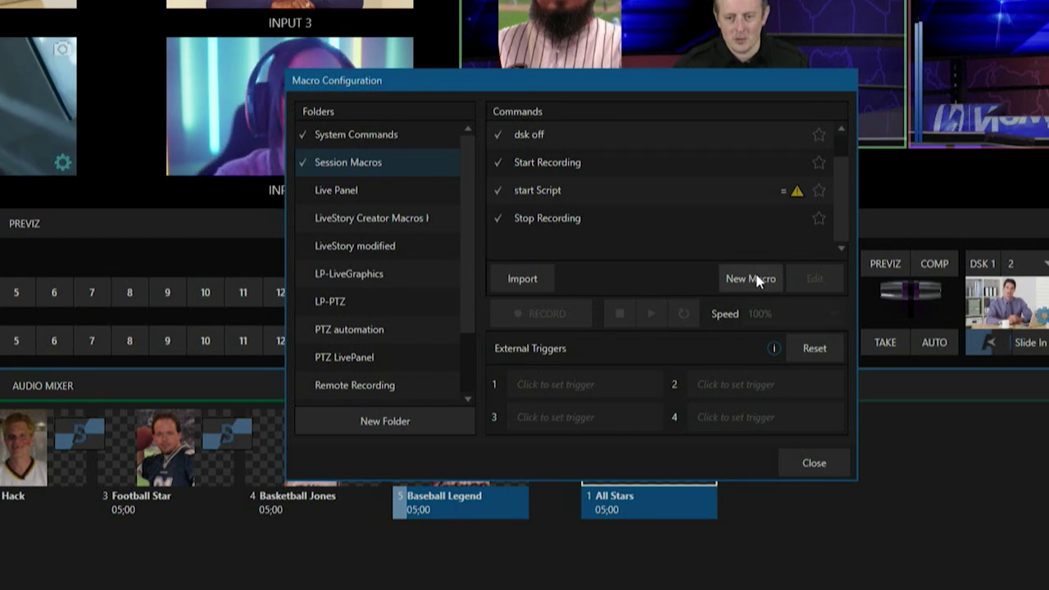
left_click(752, 279)
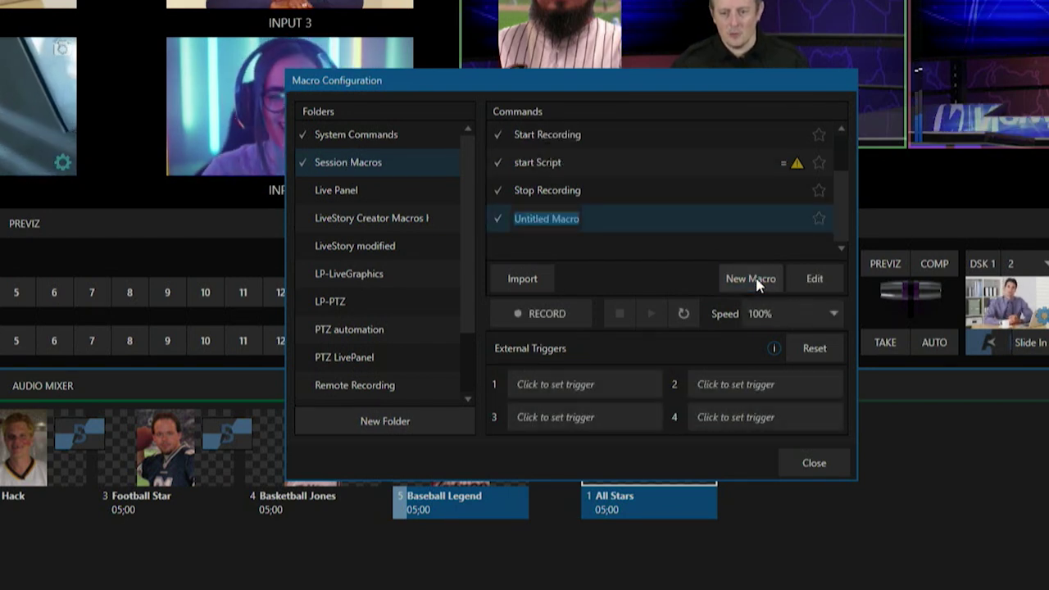
type("S")
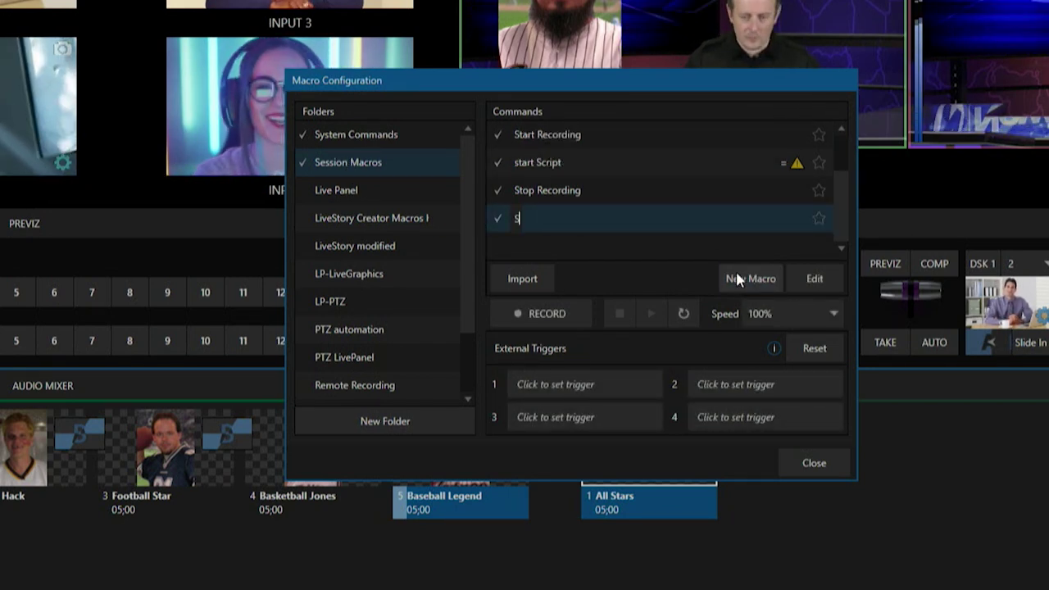
type("till Duration Custom")
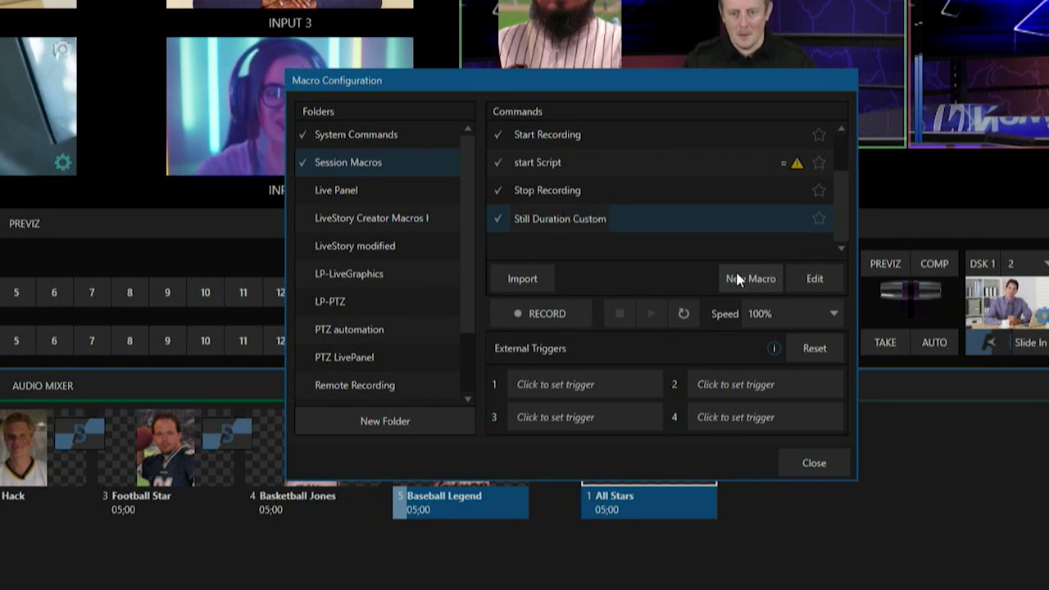
type("ization")
key("Return")
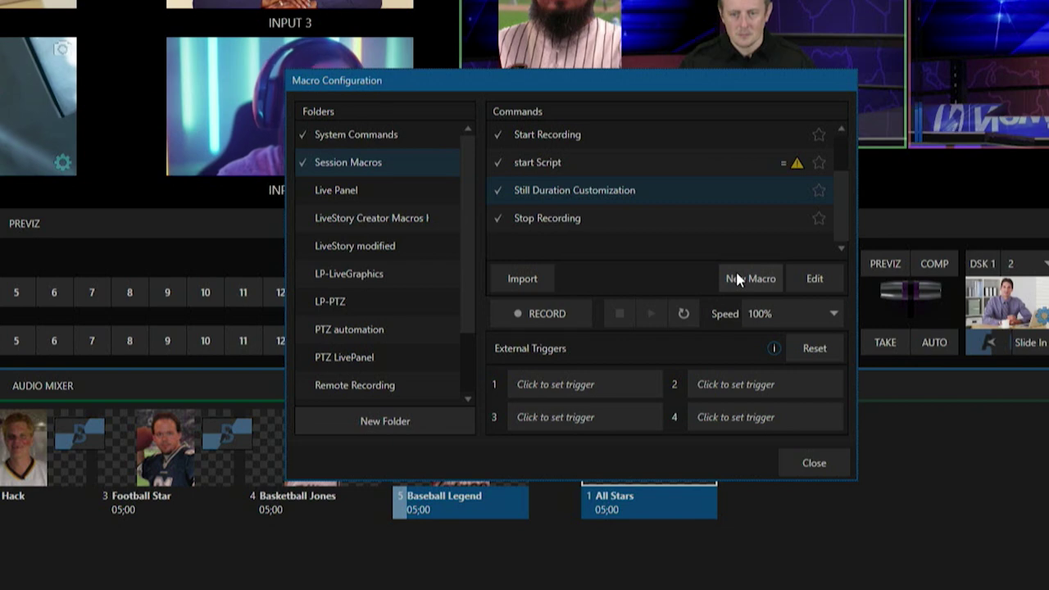
- Edit the Still Duration Customization macro and enter set_default_still_duration as the shortcut in its first row
left_click(808, 285)
left_click_drag(309, 0, 769, 84)
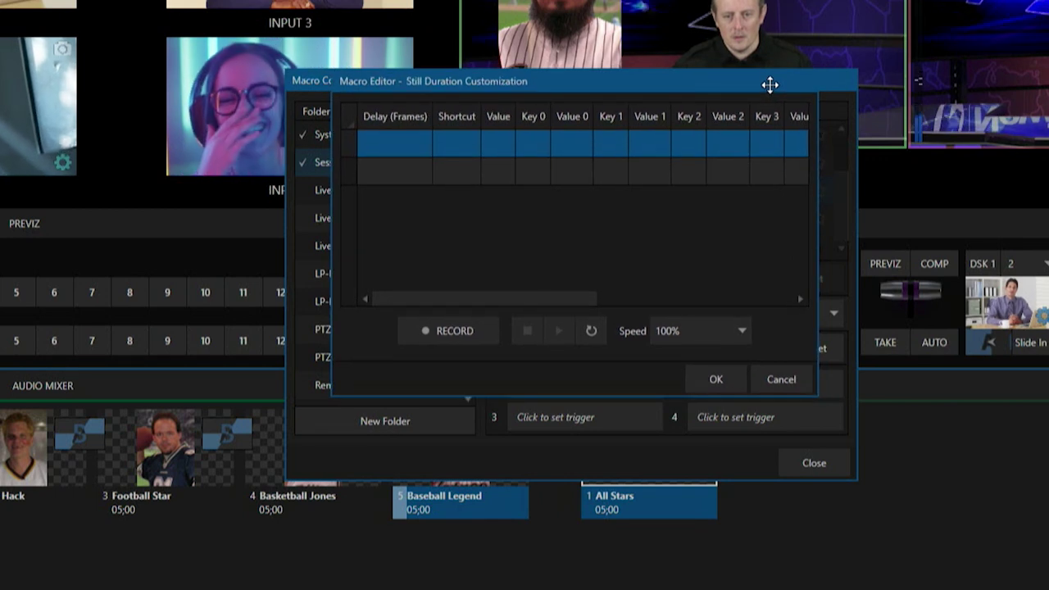
left_click(448, 146)
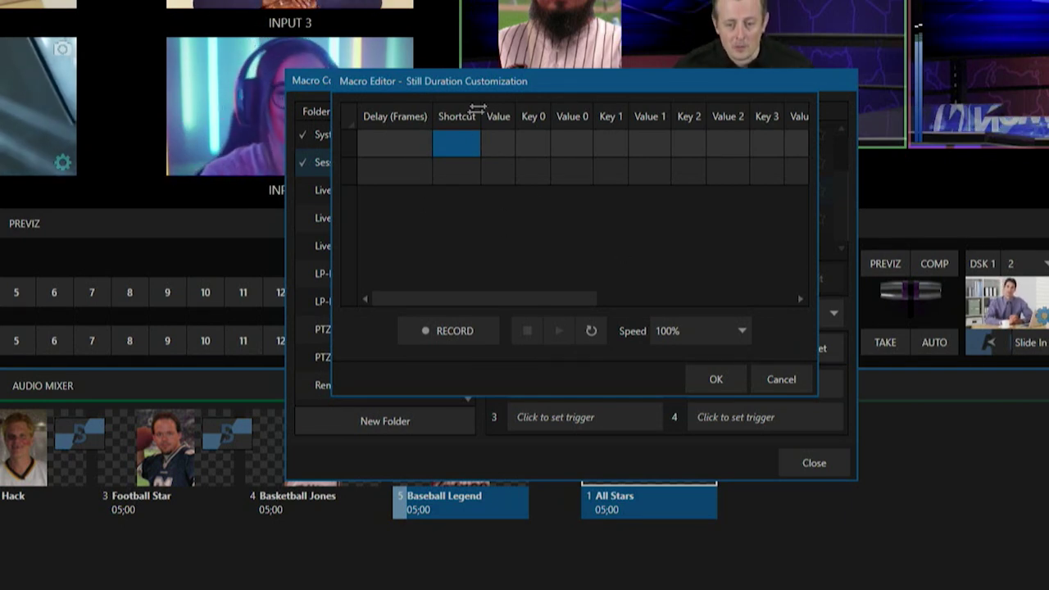
left_click_drag(480, 115, 619, 115)
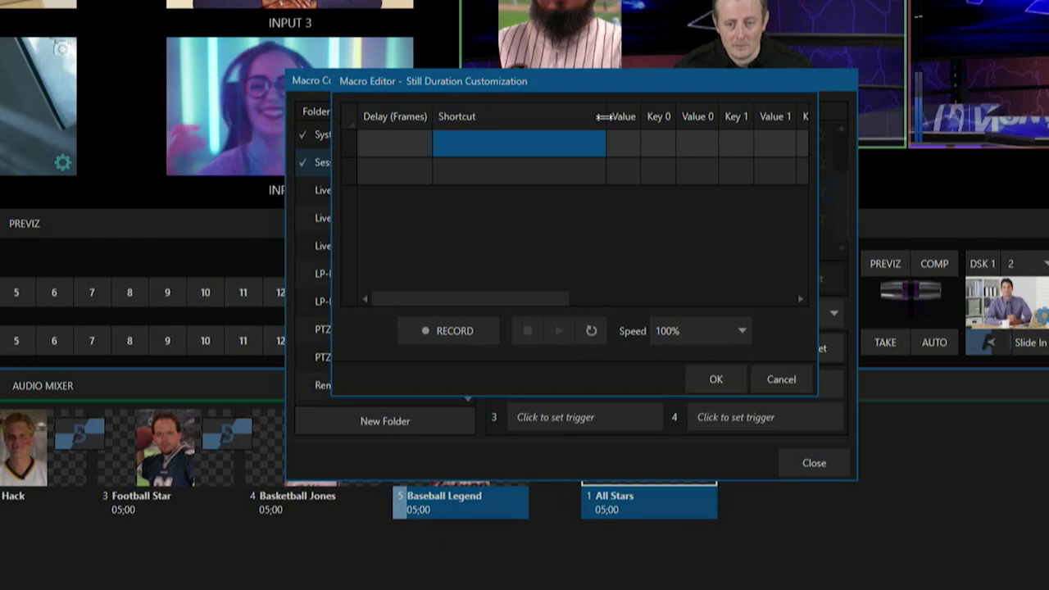
left_click(477, 147)
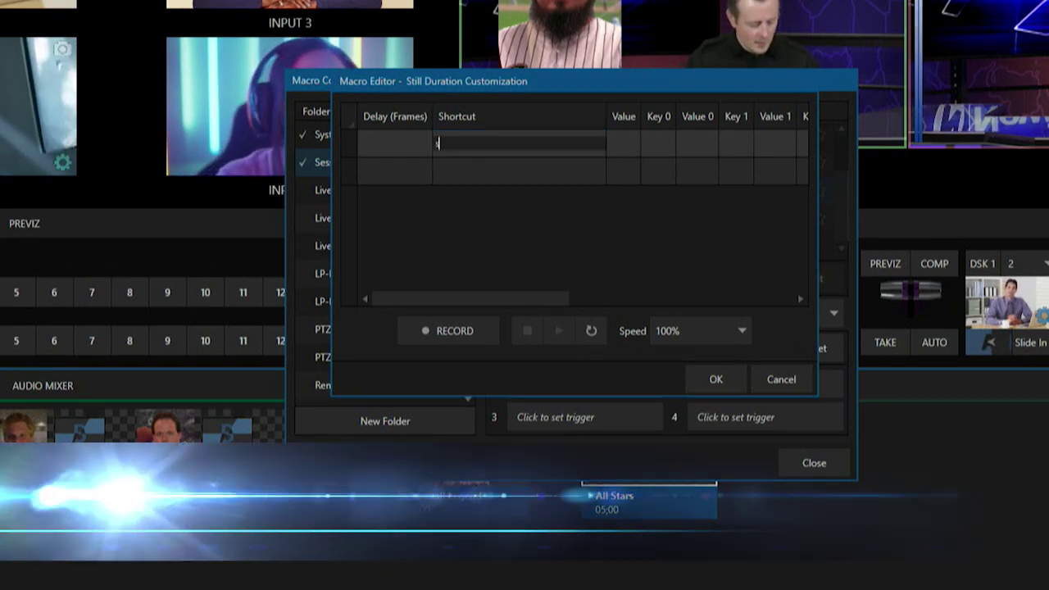
type("set_default_still")
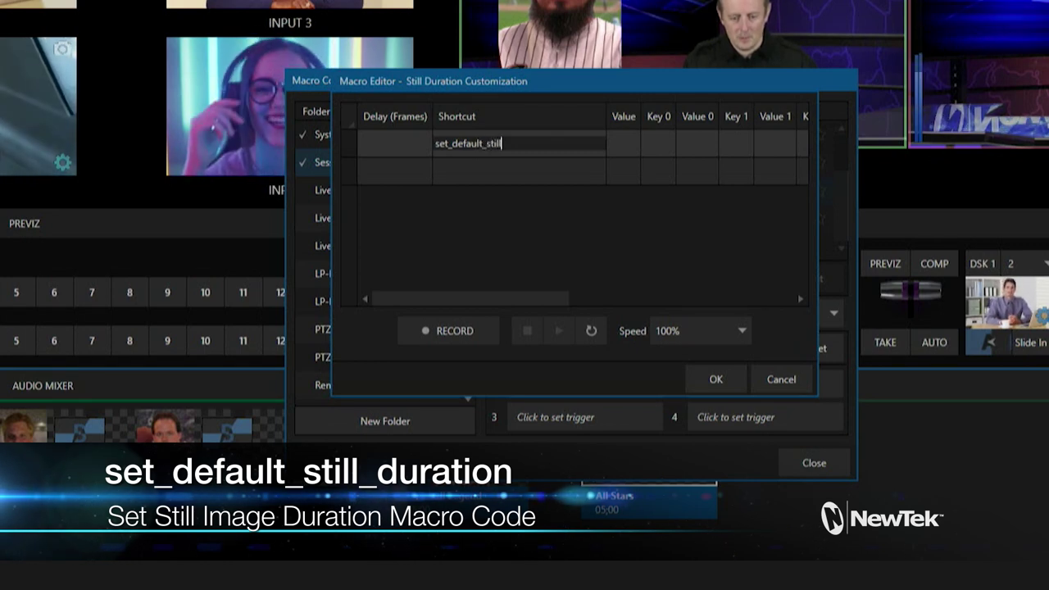
type("_duration")
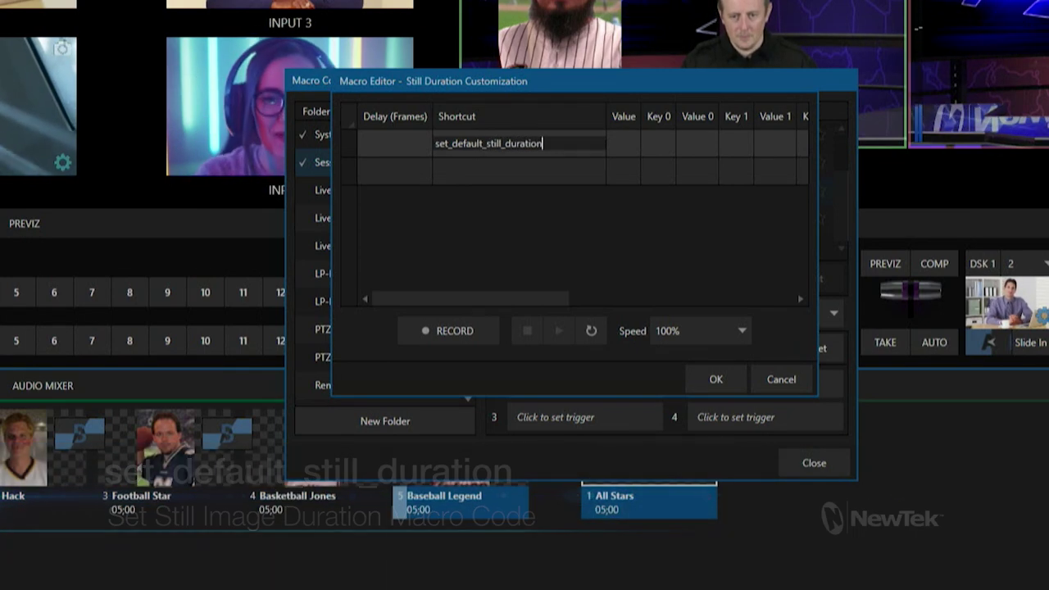
key("Return")
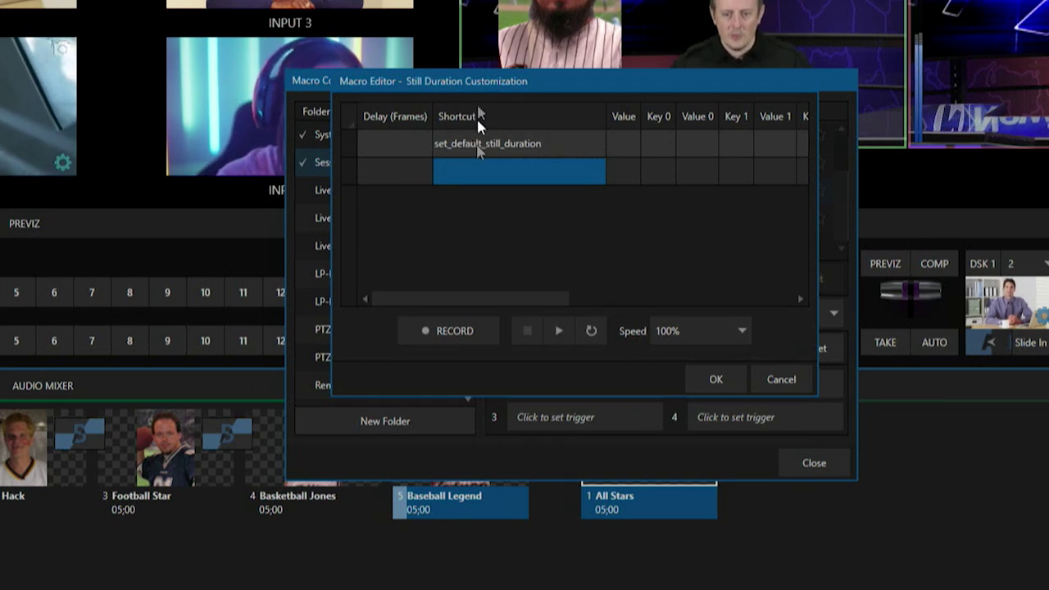
- Set the set_default_still_duration value to 6, save the macro, and run it once before closing the macro configuration
left_click(623, 150)
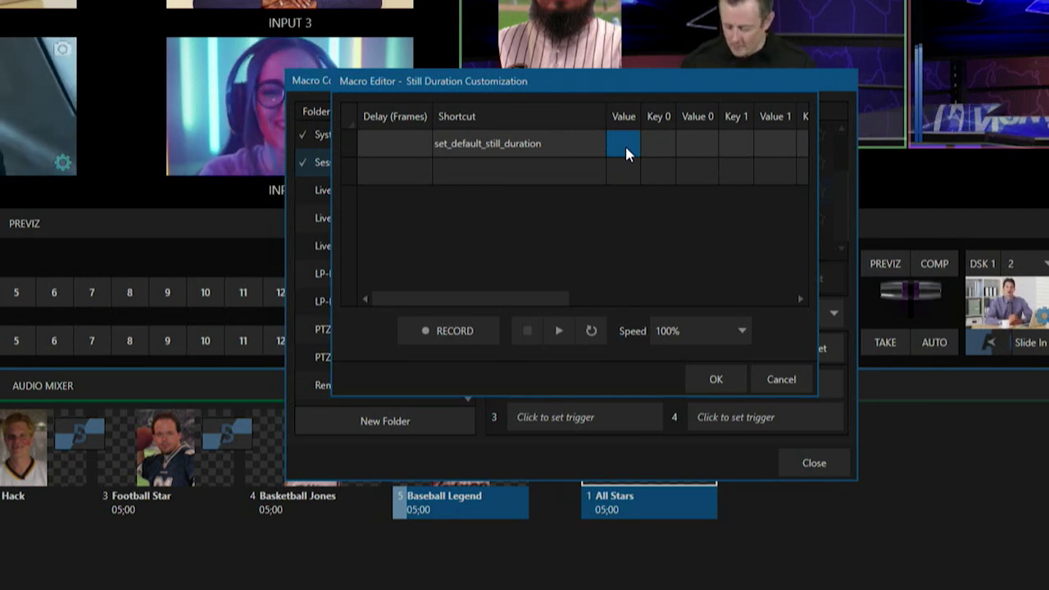
type("6")
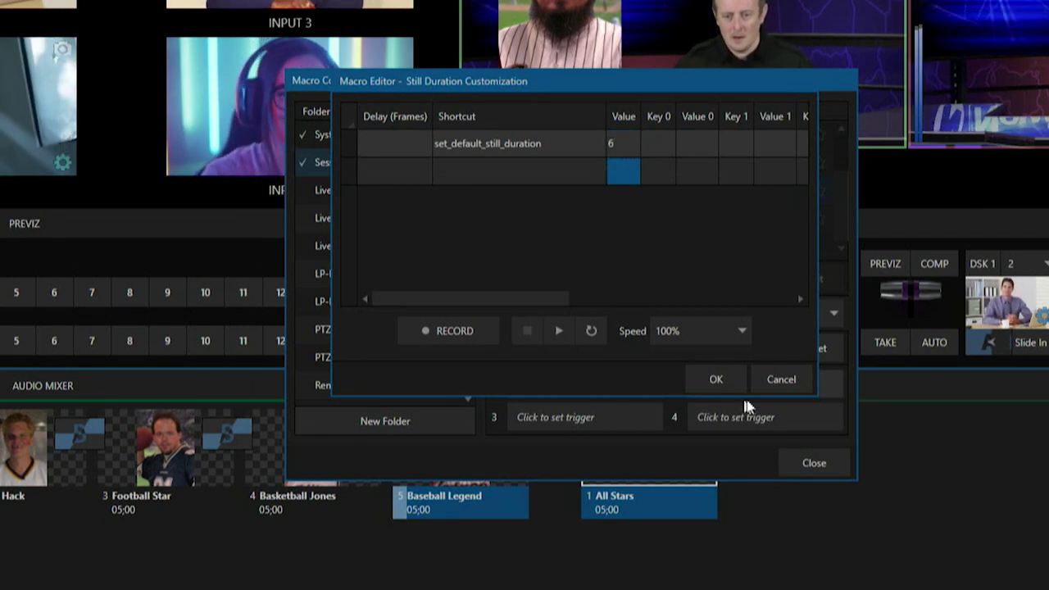
left_click(724, 377)
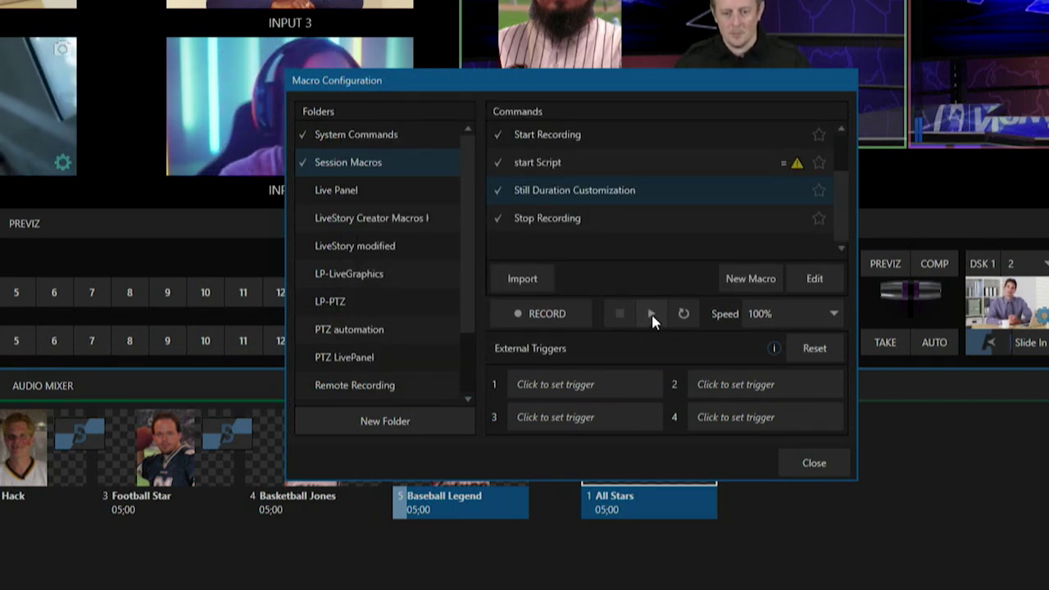
left_click(653, 314)
left_click(814, 463)
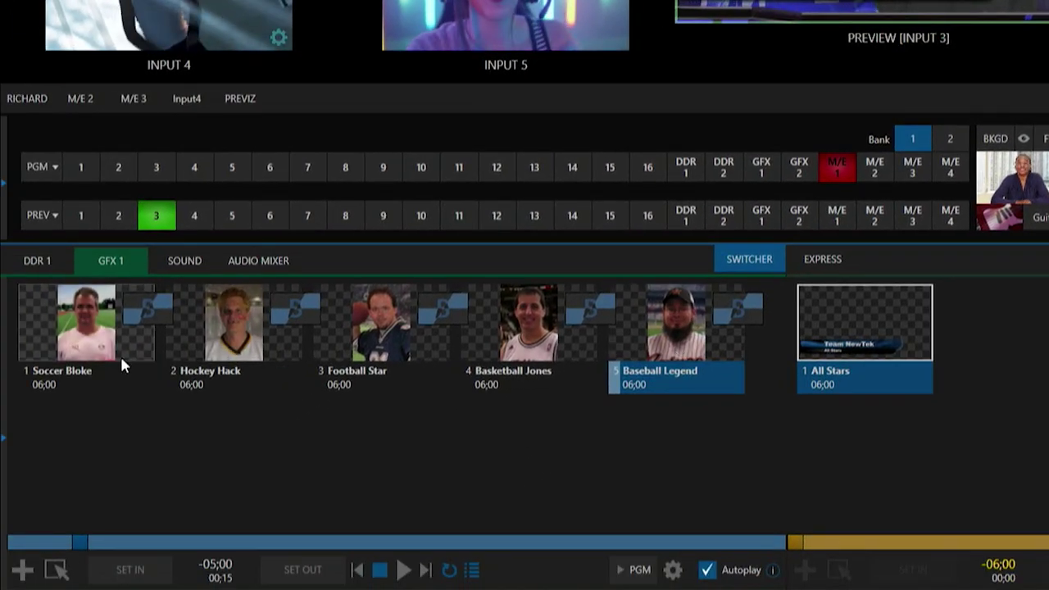
- Select Soccer Bloke in GFX 1, and add NewTek's nine stills from Chicago Towers through Seattle to the playlist
left_click(104, 346)
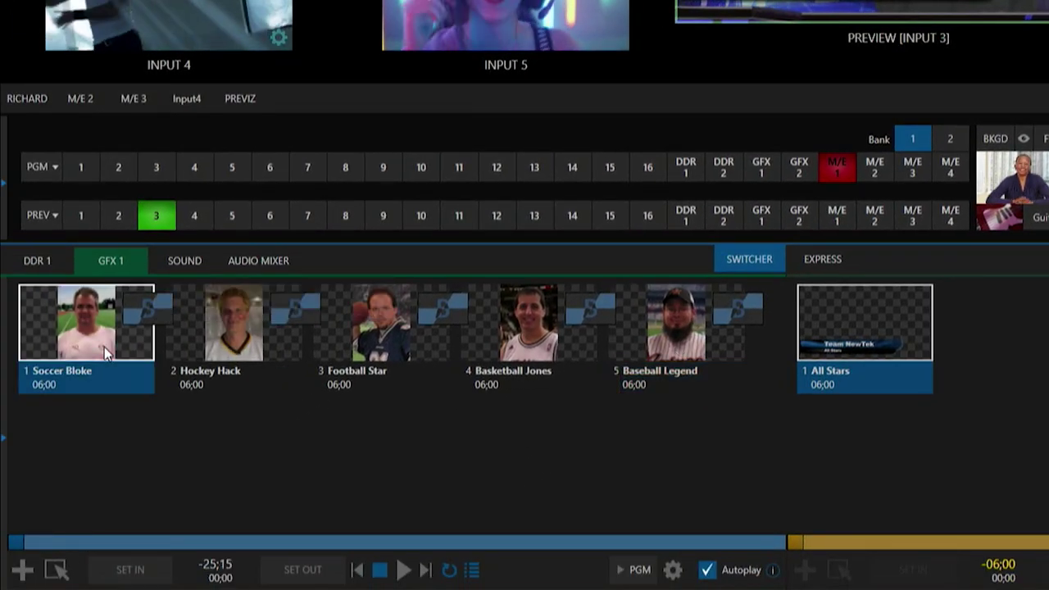
left_click(60, 385)
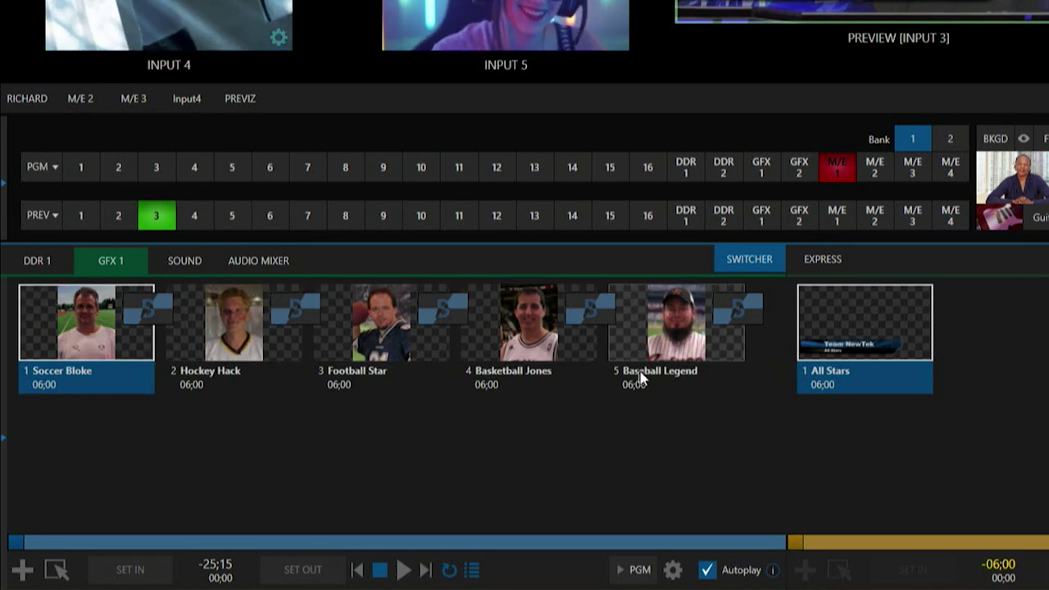
left_click(375, 446)
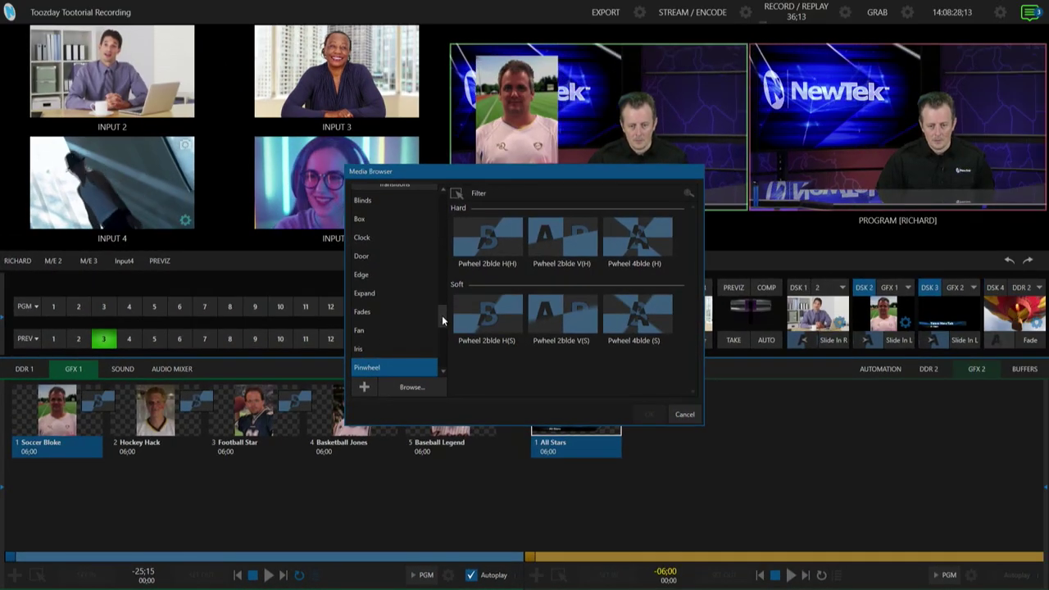
left_click_drag(442, 315, 446, 202)
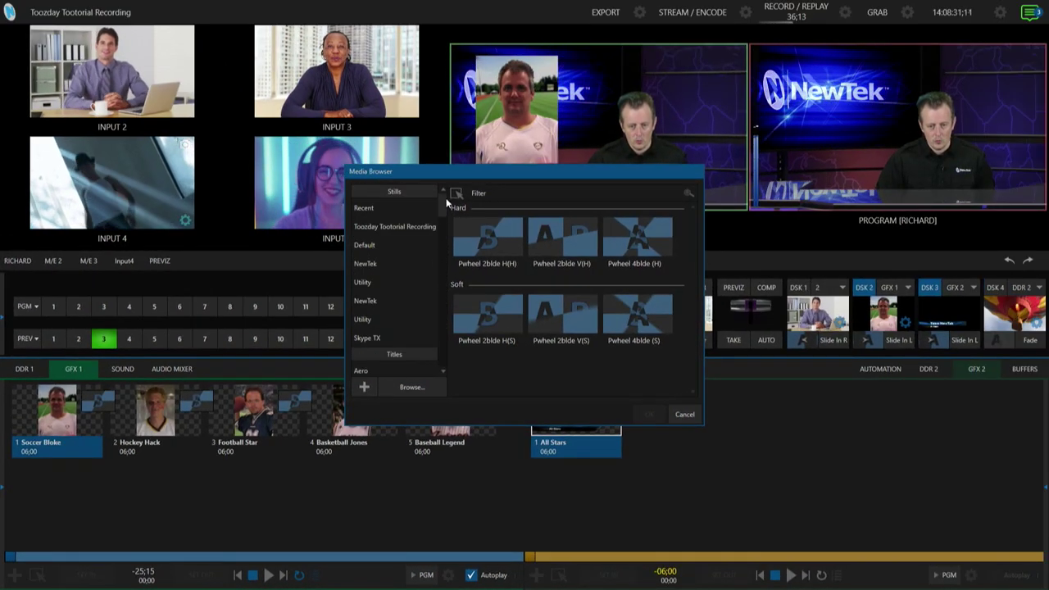
left_click(371, 284)
scroll(508, 335, "down", 5)
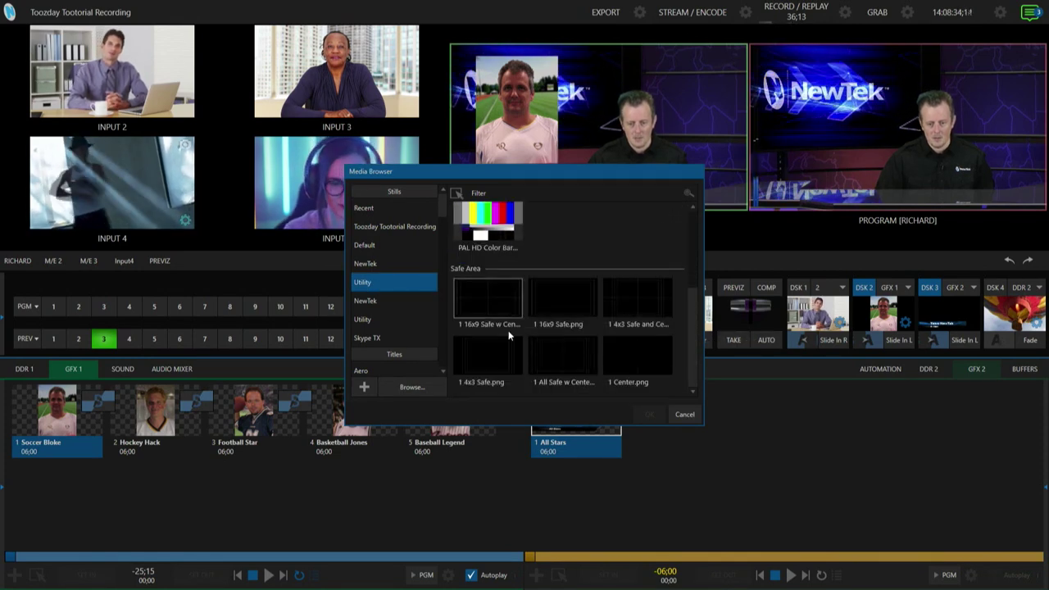
left_click(364, 301)
scroll(625, 307, "down", 4)
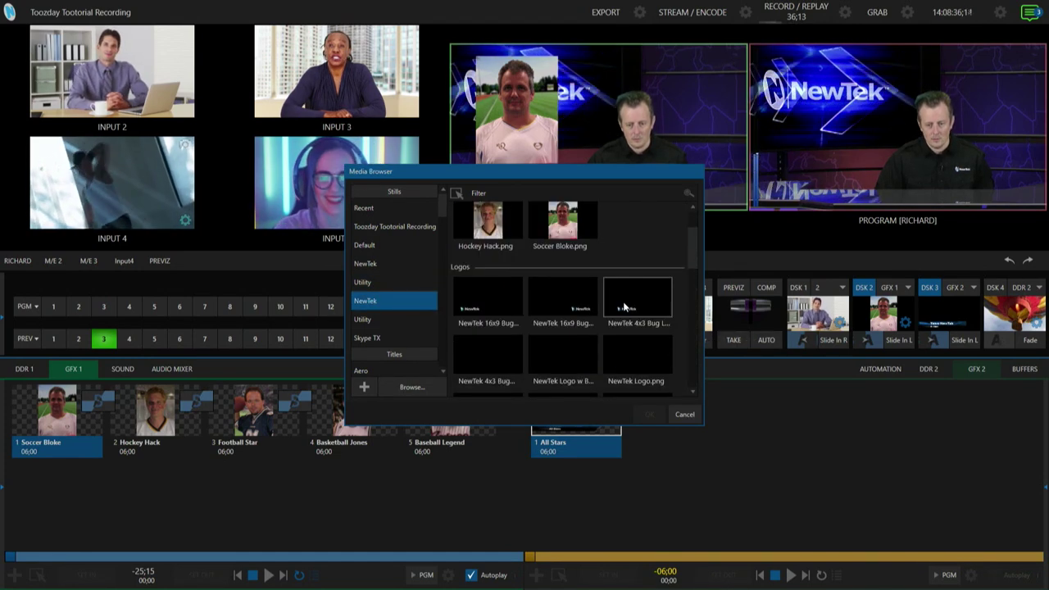
scroll(625, 306, "down", 6)
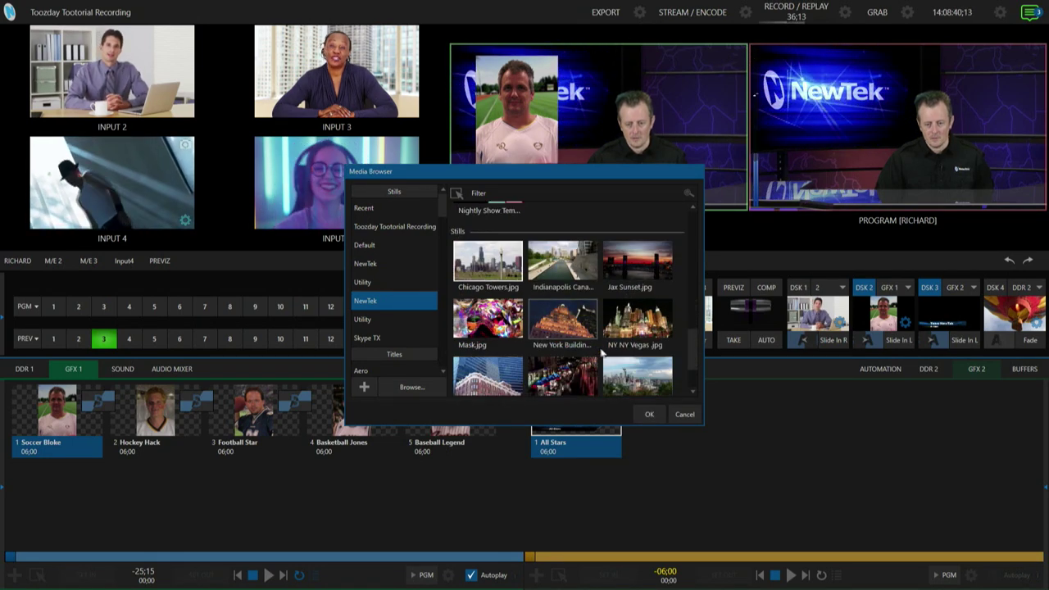
scroll(631, 336, "down", 2)
left_click(638, 344)
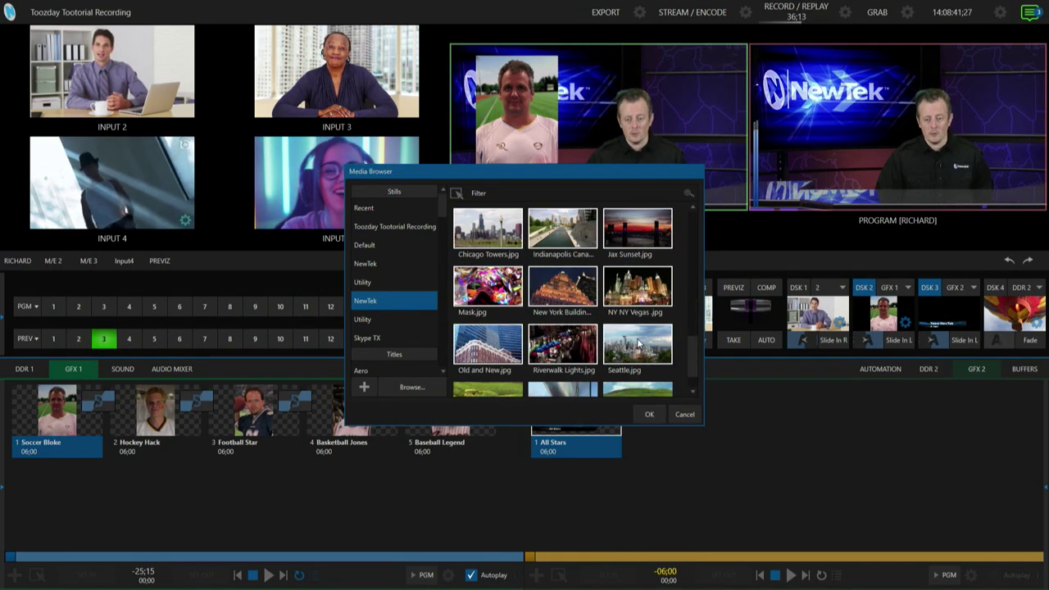
left_click(649, 414)
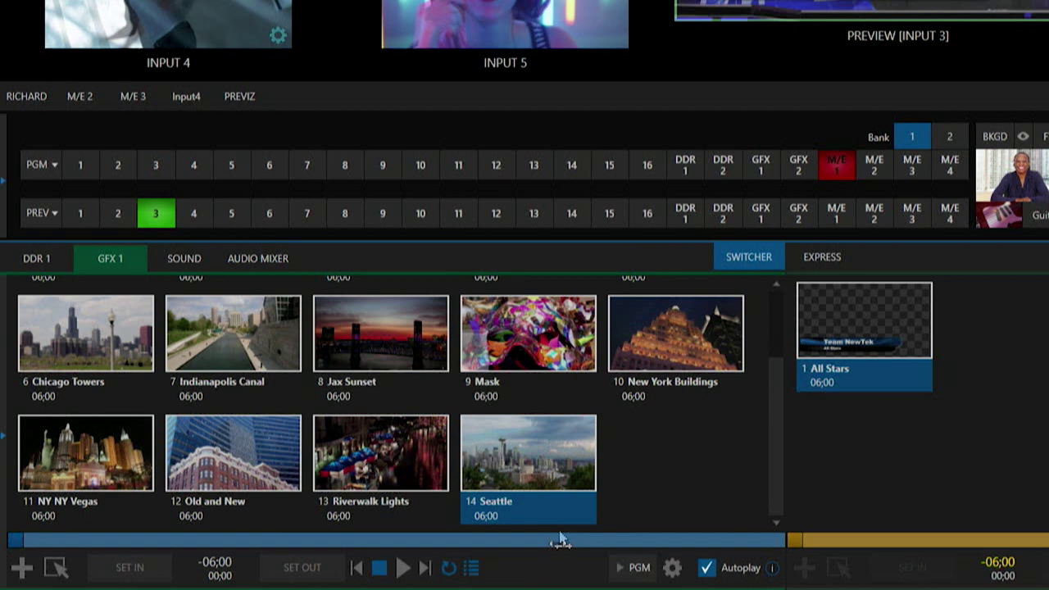
- Select the GFX 1 stills from Chicago Towers through Seattle and apply a clockwise wipe from the Clock transitions between them
left_click_drag(724, 496, 66, 325)
right_click(66, 325)
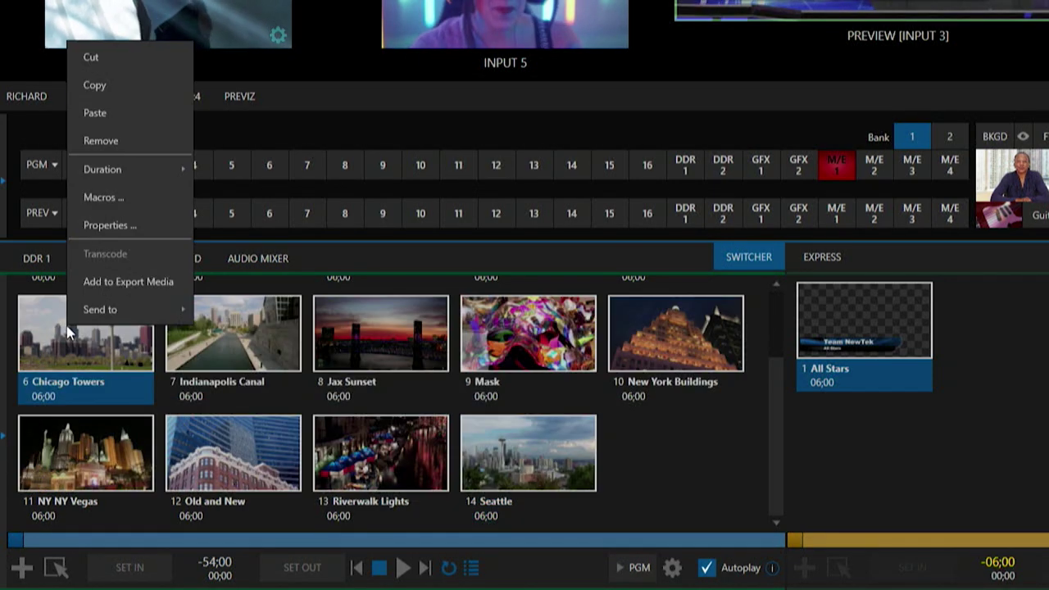
left_click(31, 575)
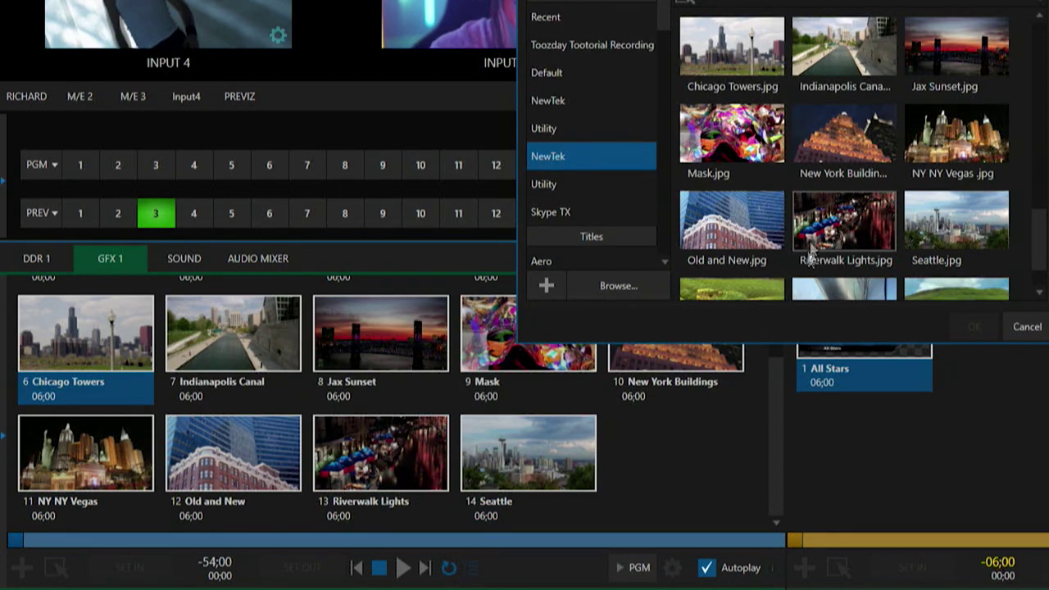
scroll(573, 187, "down", 3)
scroll(577, 181, "down", 10)
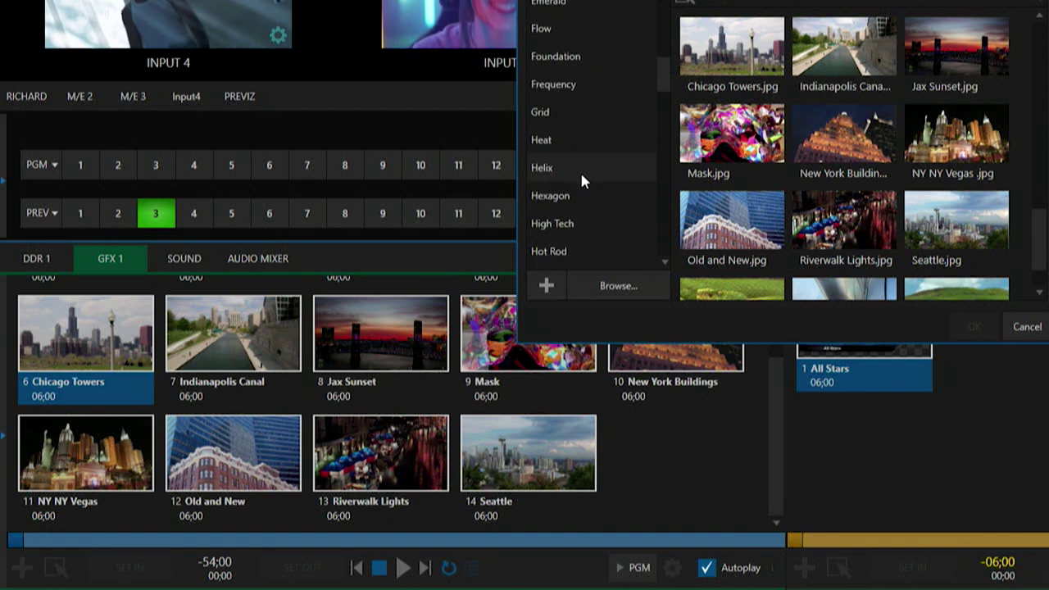
scroll(580, 171, "down", 6)
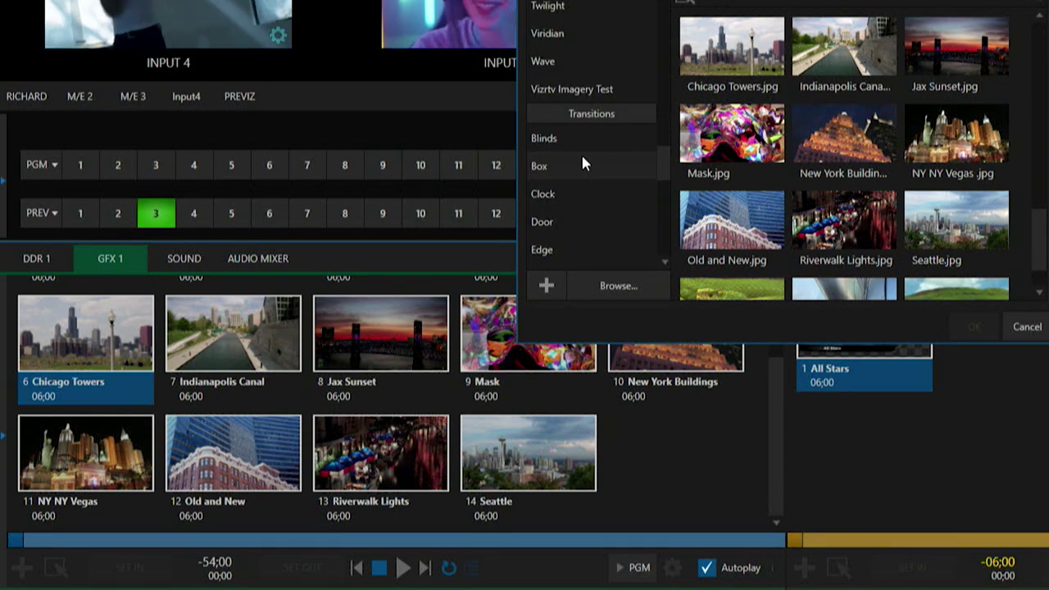
left_click(580, 194)
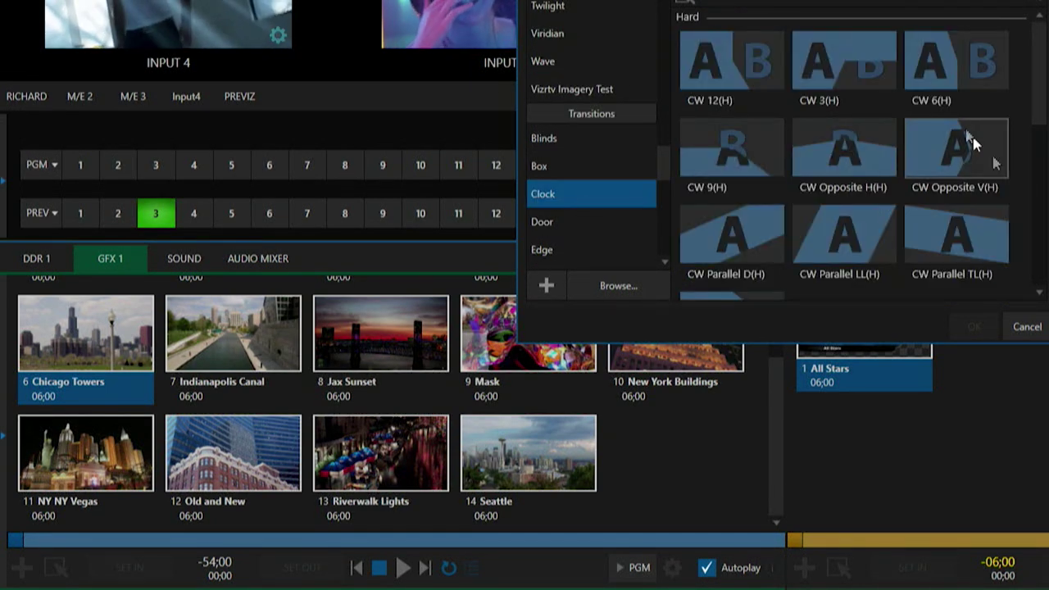
left_click(967, 325)
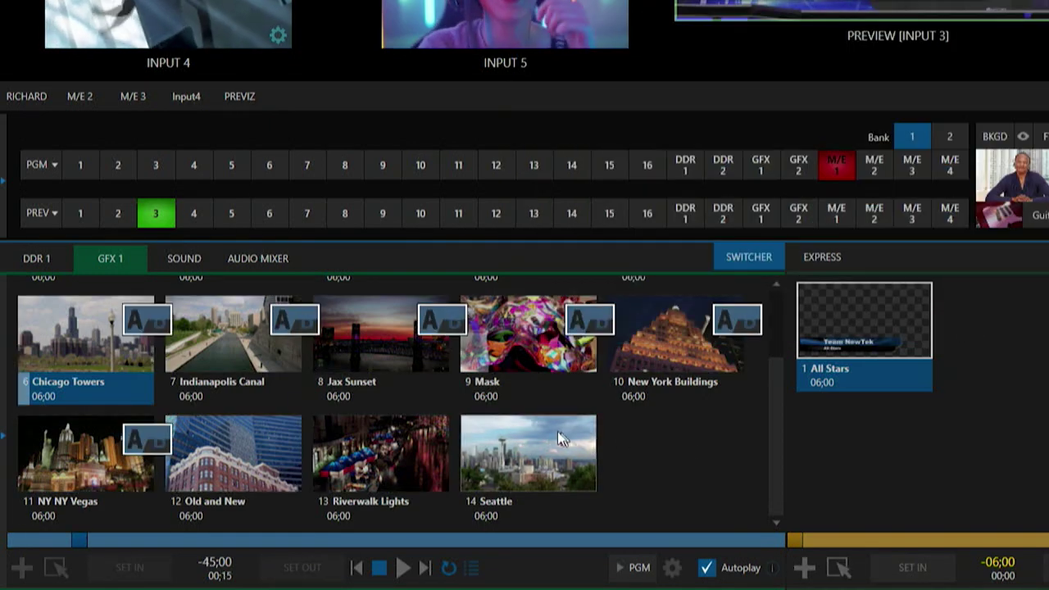
- Cue the Football Star still in GFX 1 and run an automatic transition with the DSK 2 and DSK 3 overlays
scroll(557, 432, "up", 2)
left_click(382, 381)
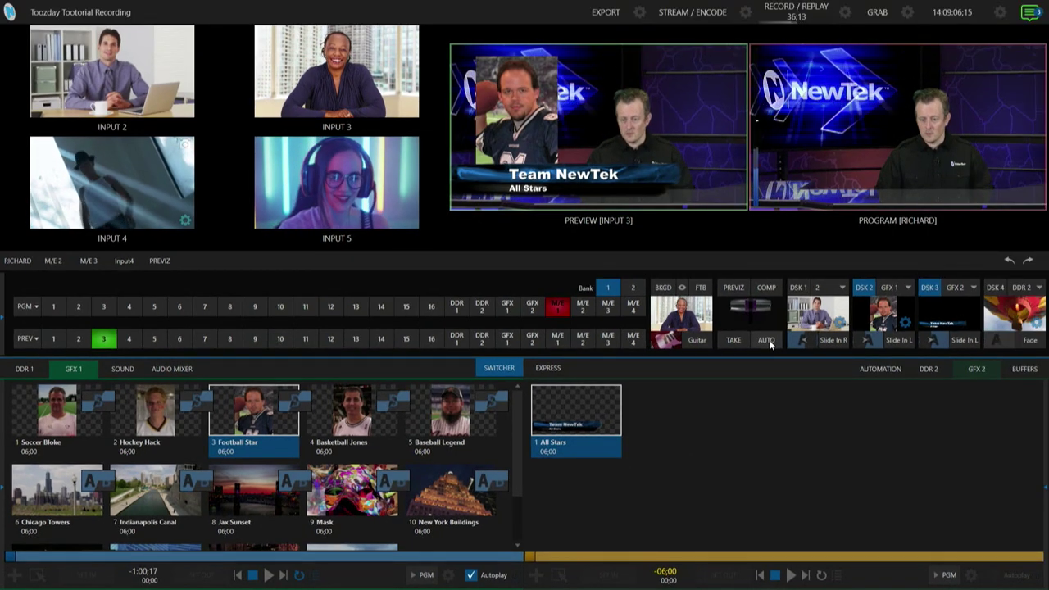
left_click(861, 287)
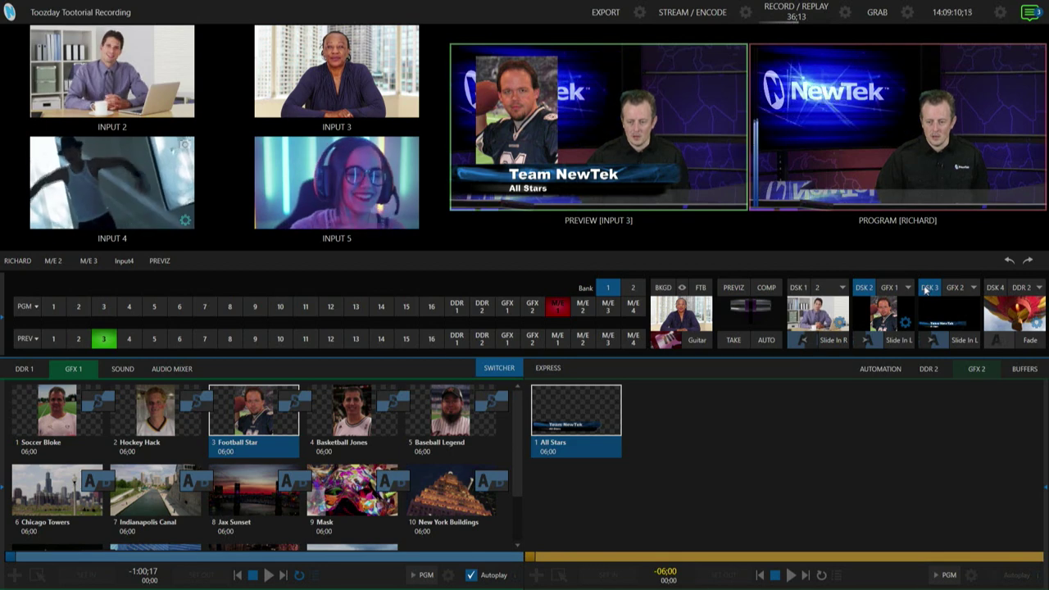
left_click(766, 342)
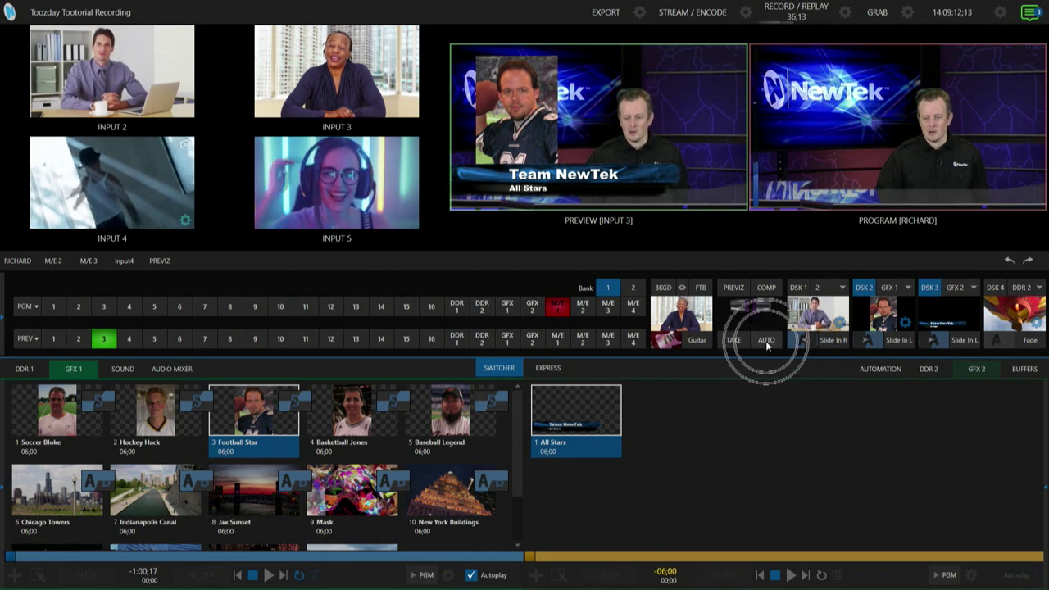